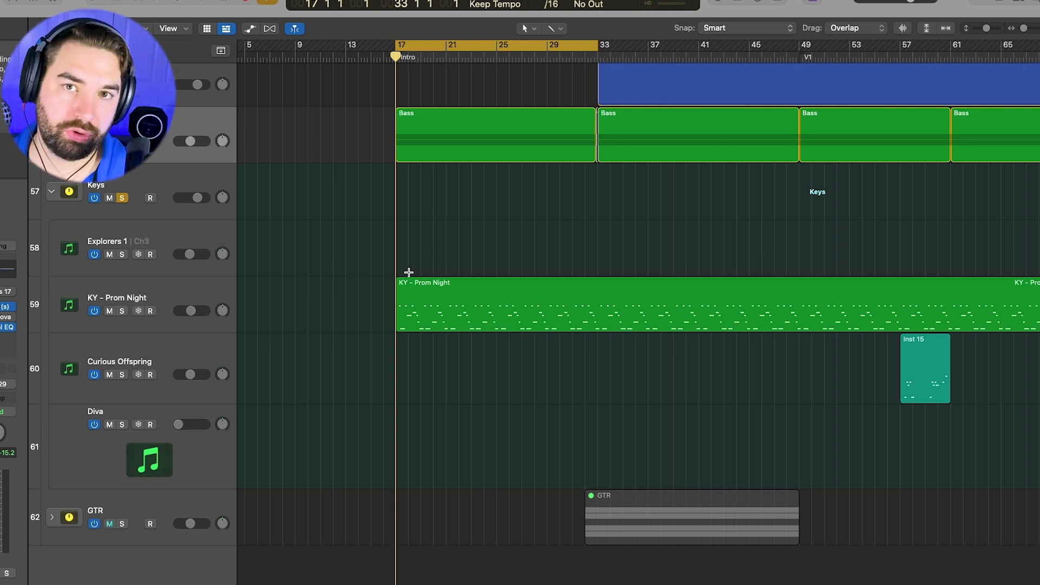
# - Play the looped section of the KY - Prom Night part from bar 41 to bar 49
pyautogui.hscroll(3, 416, 260)
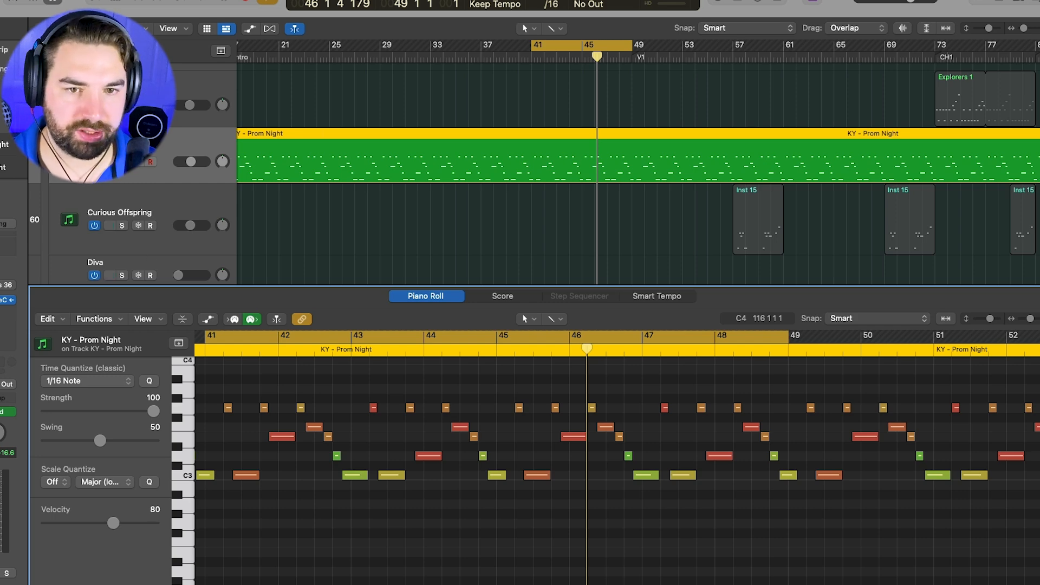
pyautogui.press('space')
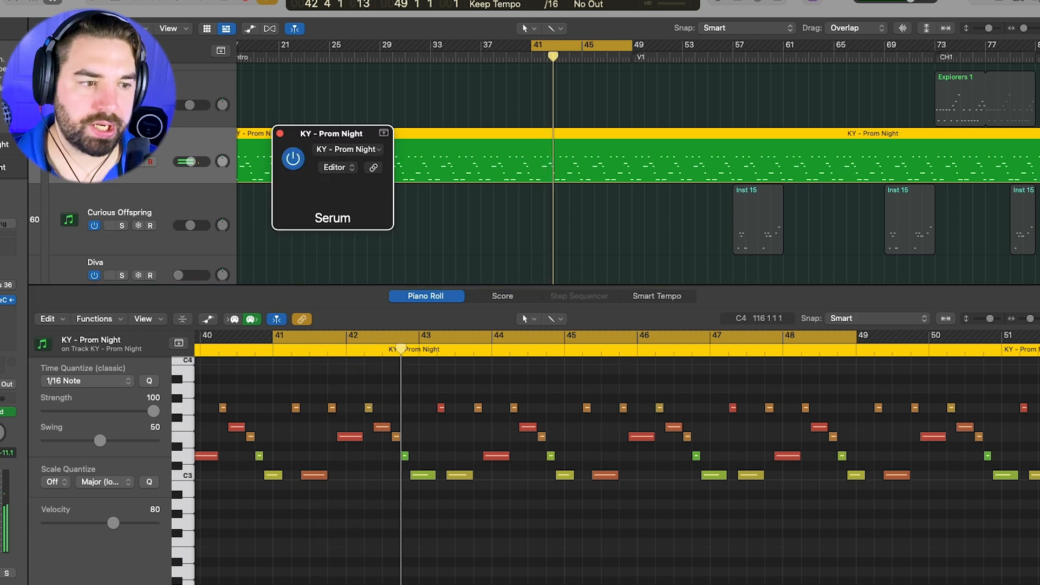
# - Load the KY - Prom Night preset from the Midnight folder in the track's Serum synth
pyautogui.press('v')
pyautogui.moveTo(526, 178); pyautogui.dragTo(495, 58)
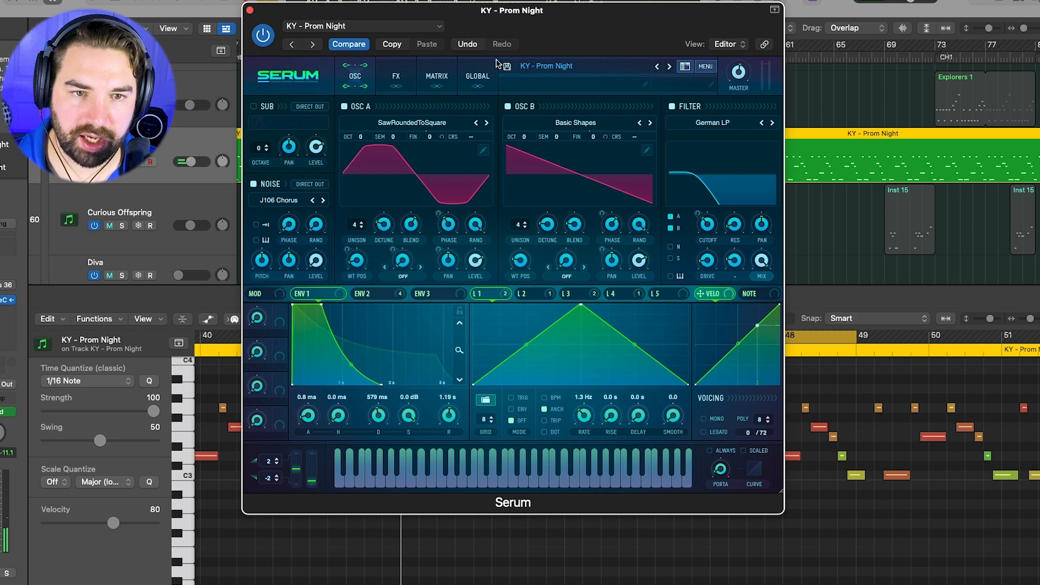
pyautogui.click(580, 73)
pyautogui.moveTo(595, 311)
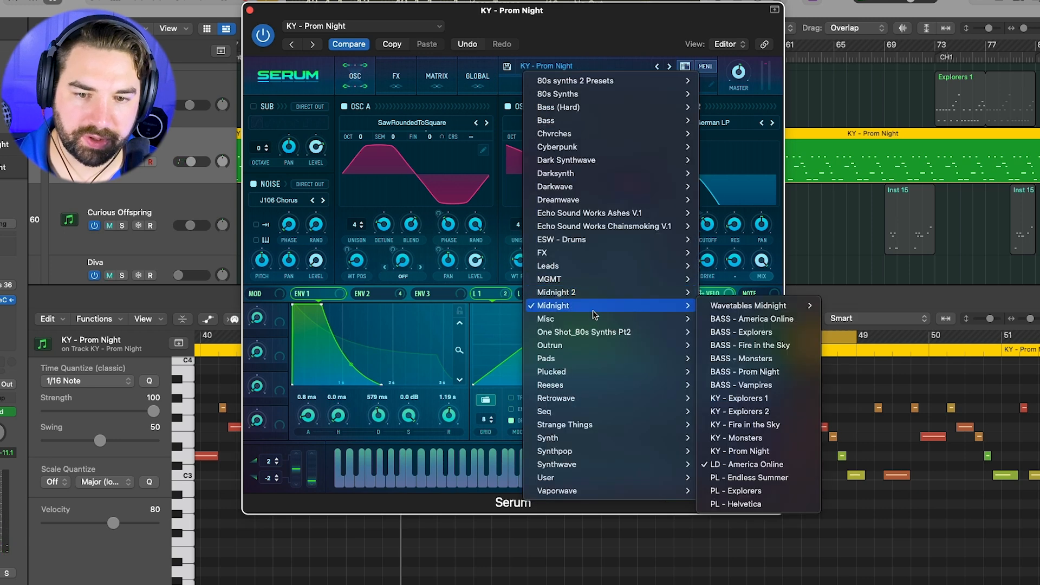
pyautogui.moveTo(674, 301)
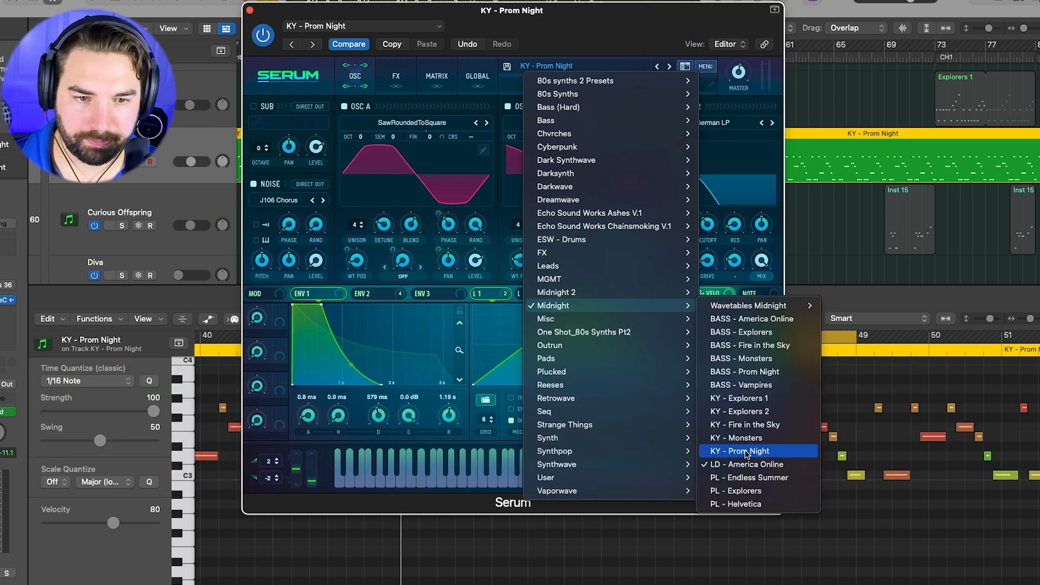
pyautogui.click(747, 453)
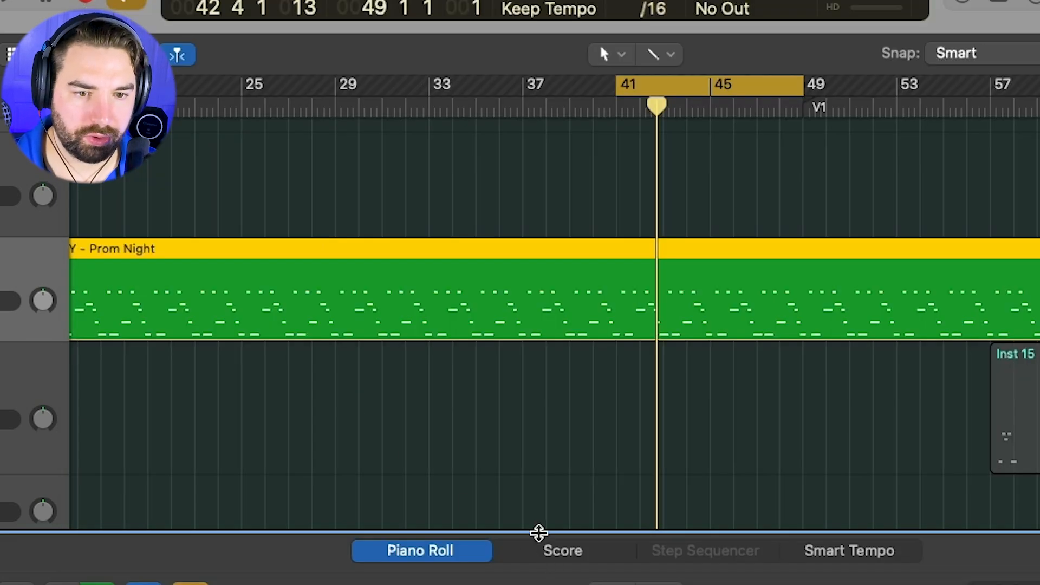
# - Compare the KY - Prom Night part with VEQ3 bypassed and active, and inspect the OneKnob Filter settings
pyautogui.moveTo(530, 553); pyautogui.dragTo(530, 584)
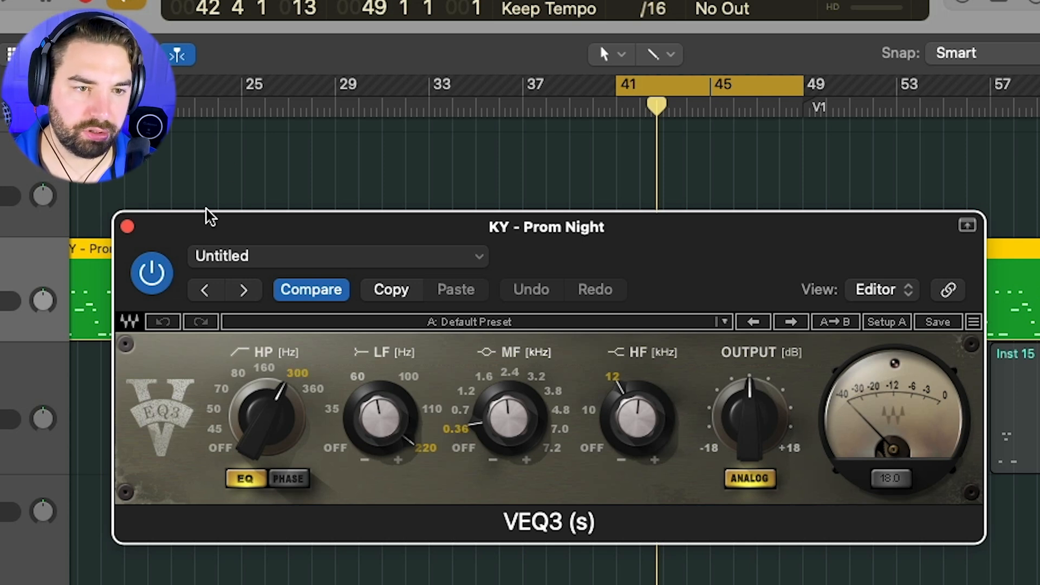
pyautogui.click(127, 227)
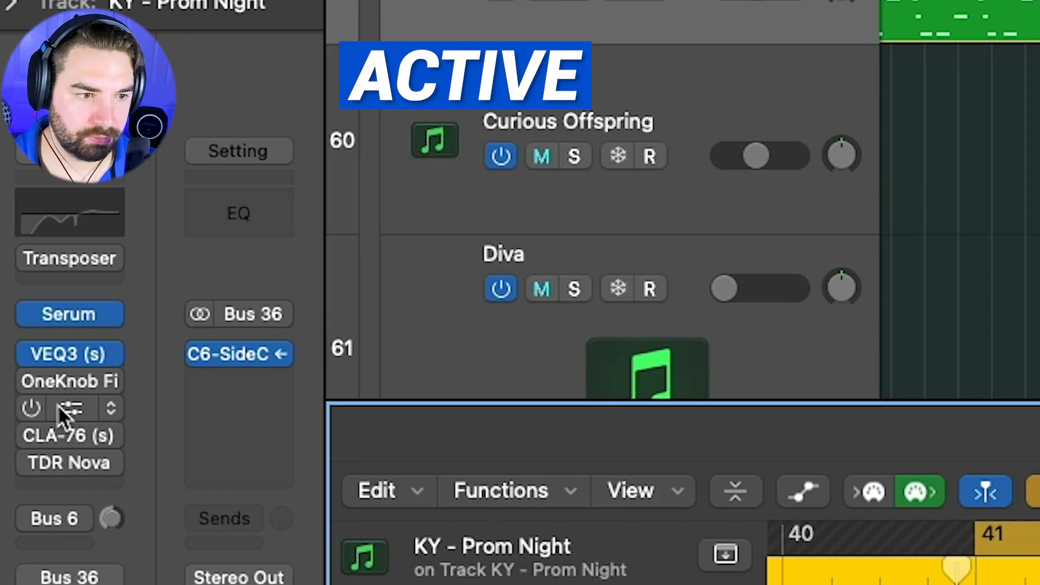
pyautogui.click(30, 355)
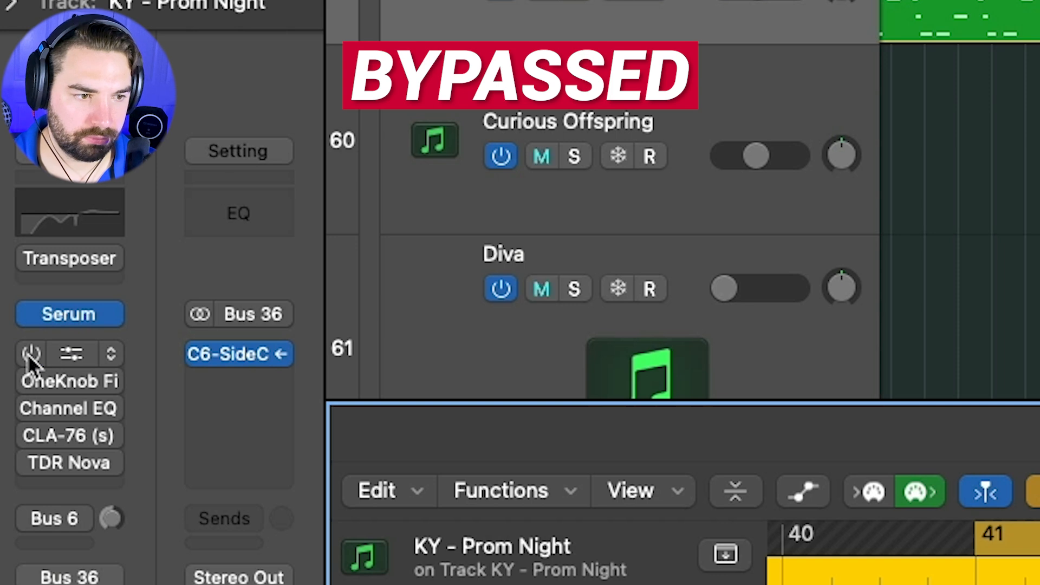
pyautogui.click(29, 355)
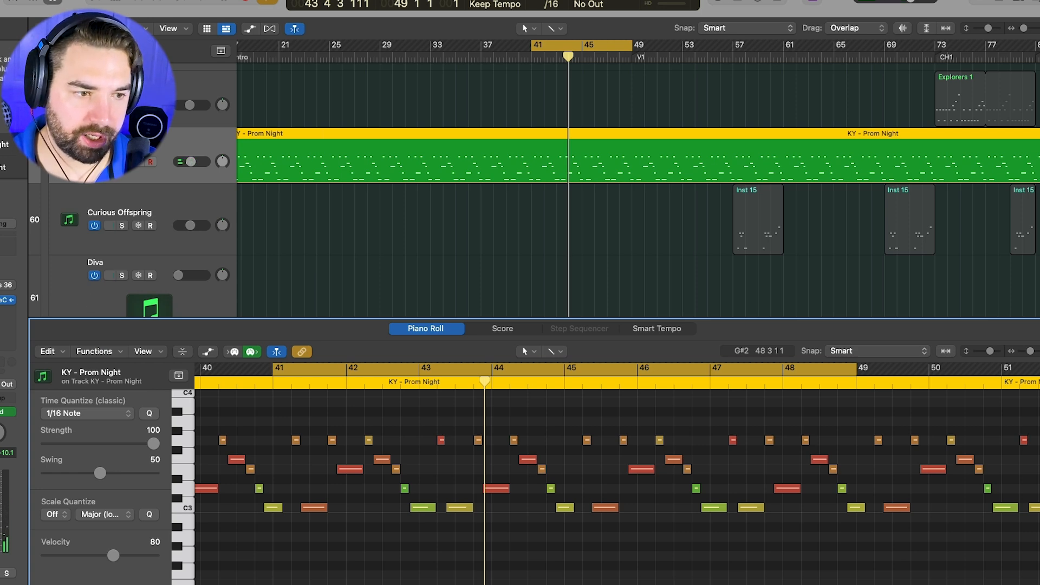
pyautogui.press('v')
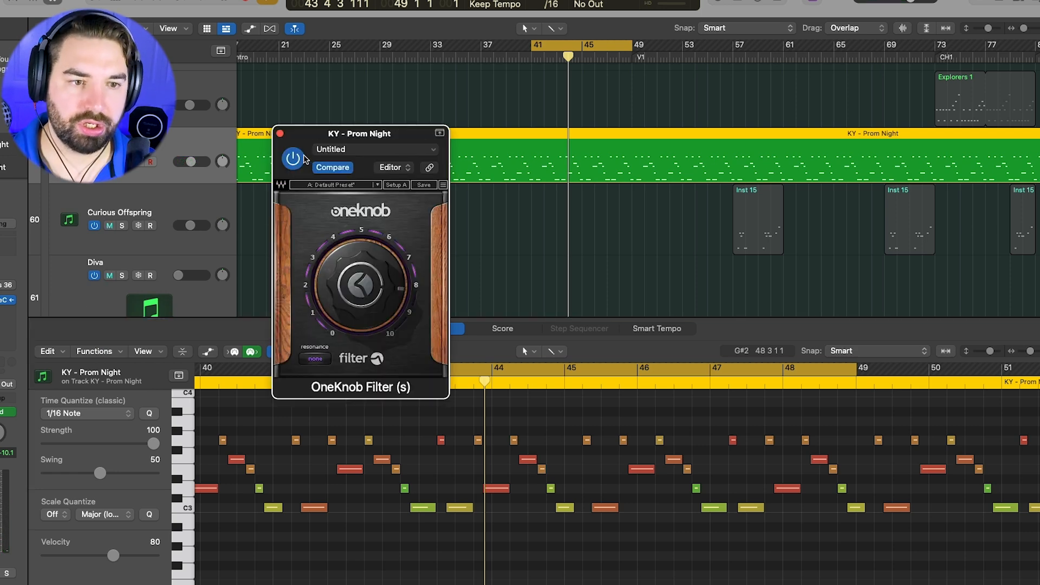
pyautogui.click(279, 134)
# - Enable the Channel EQ on the KY - Prom Night track and set its low cut to 122 Hz
pyautogui.press('v')
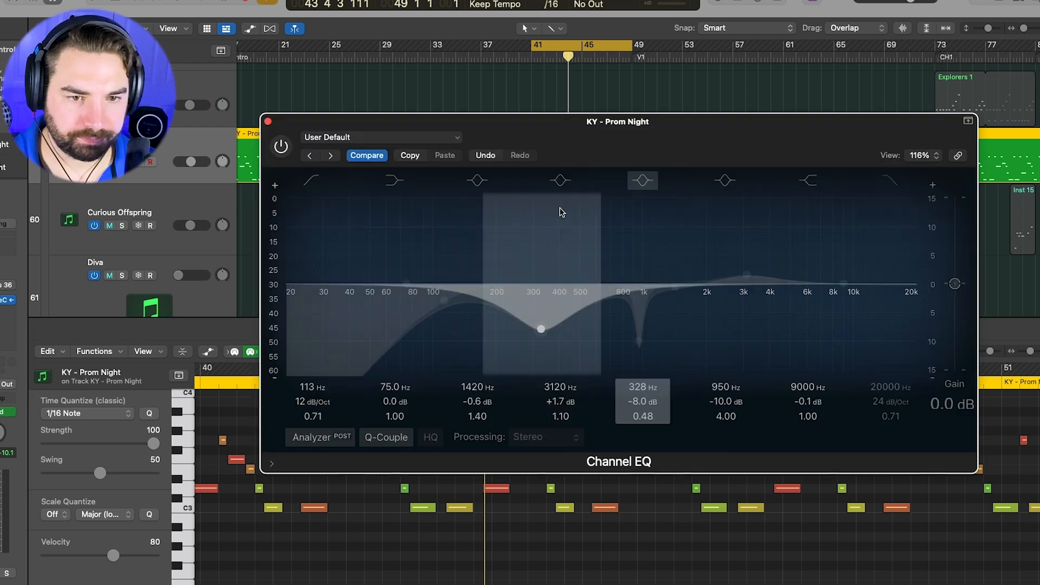
pyautogui.click(274, 145)
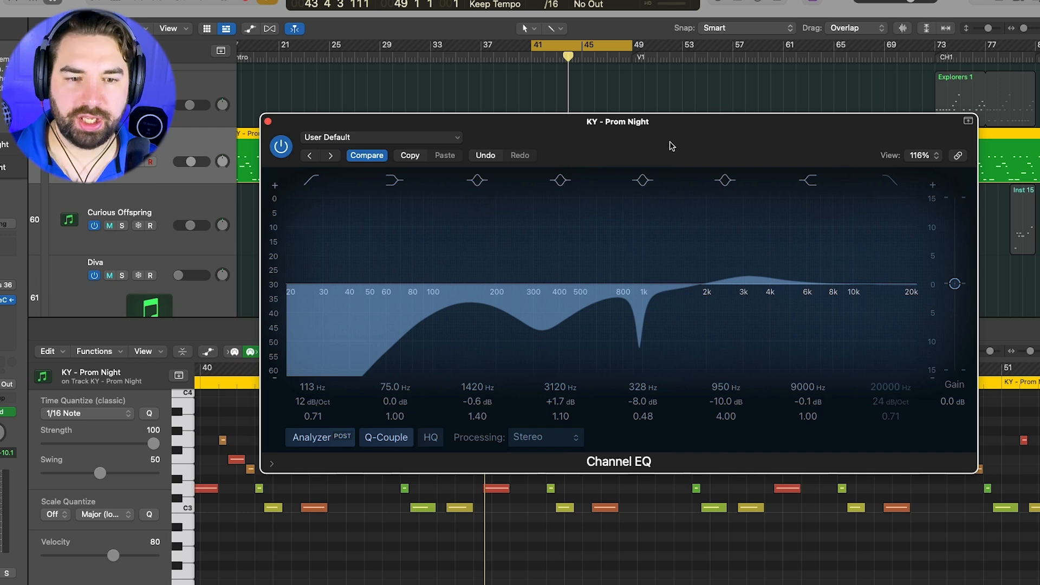
pyautogui.moveTo(672, 146); pyautogui.dragTo(671, 135)
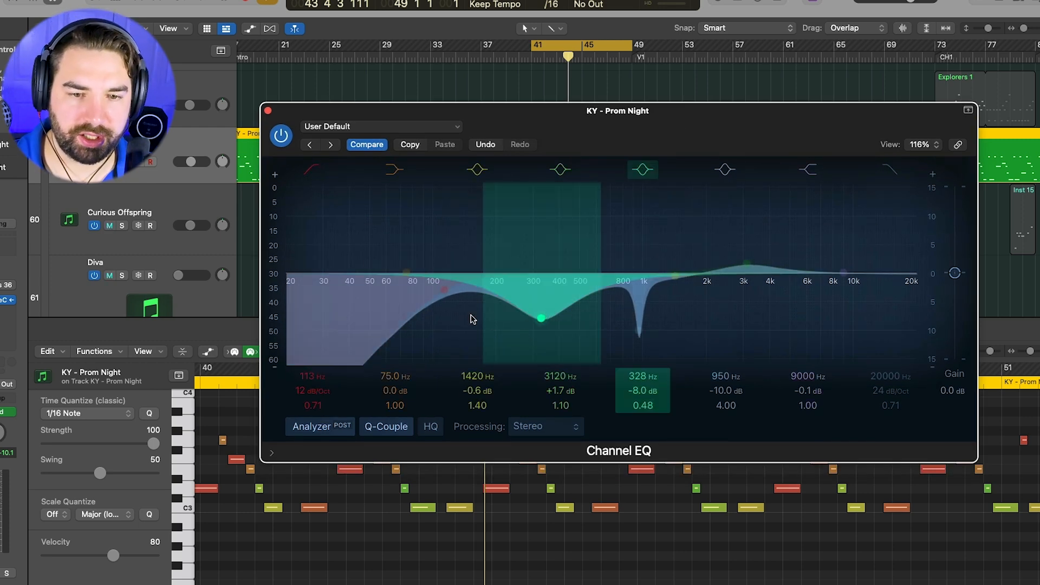
pyautogui.moveTo(453, 314); pyautogui.dragTo(458, 314)
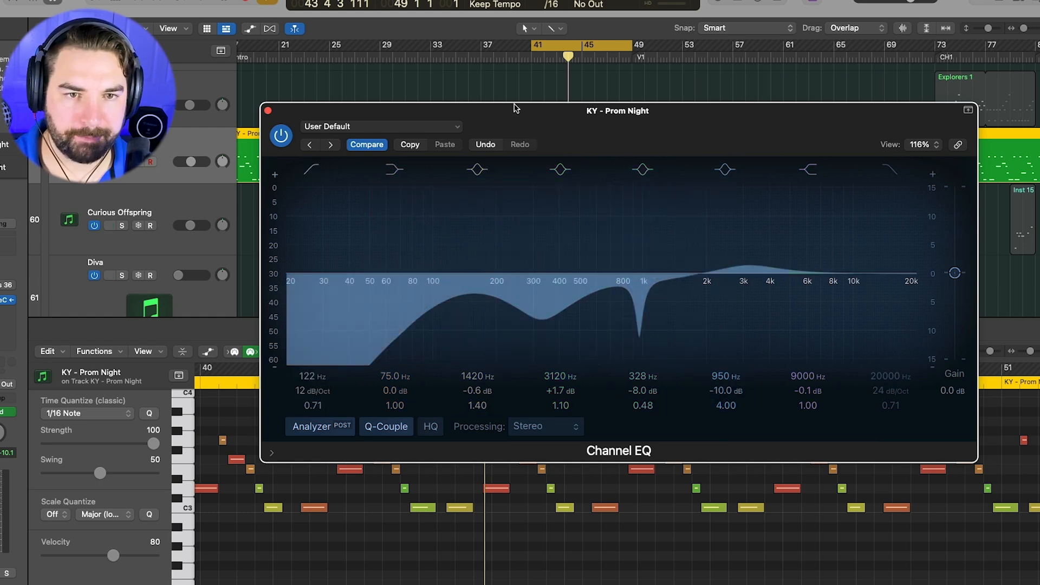
# - Play the intro from bar 17 and compare the sound with the Channel EQ active and bypassed
pyautogui.hscroll(-5, 525, 96)
pyautogui.click(448, 60)
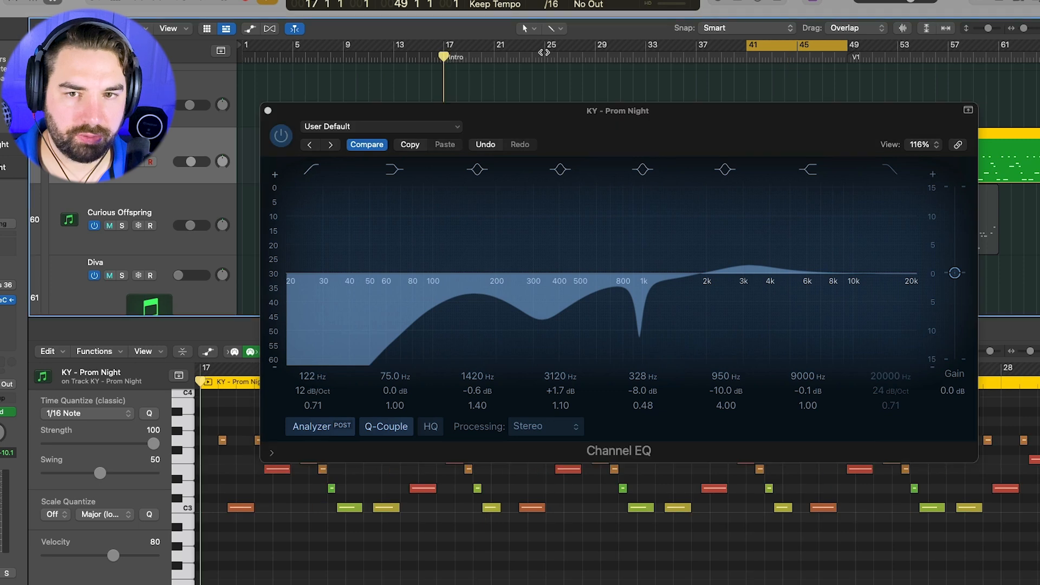
pyautogui.press('space')
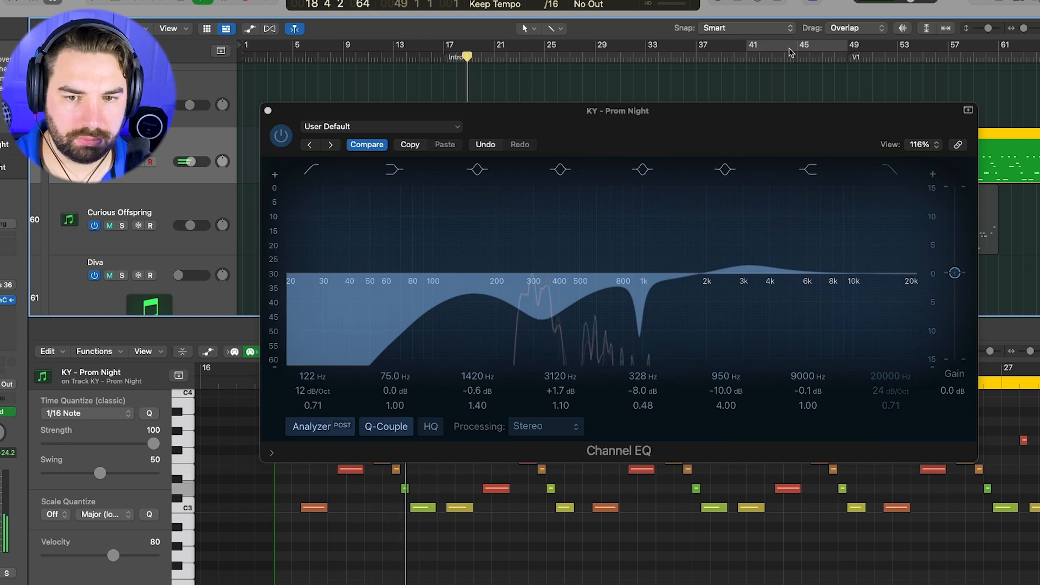
pyautogui.hscroll(3, 705, 65)
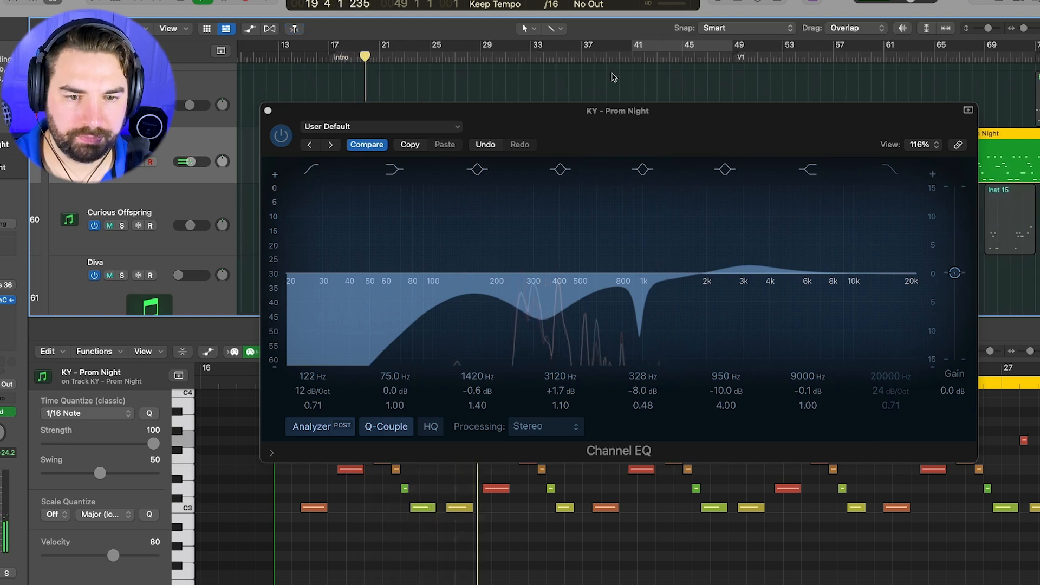
pyautogui.click(283, 132)
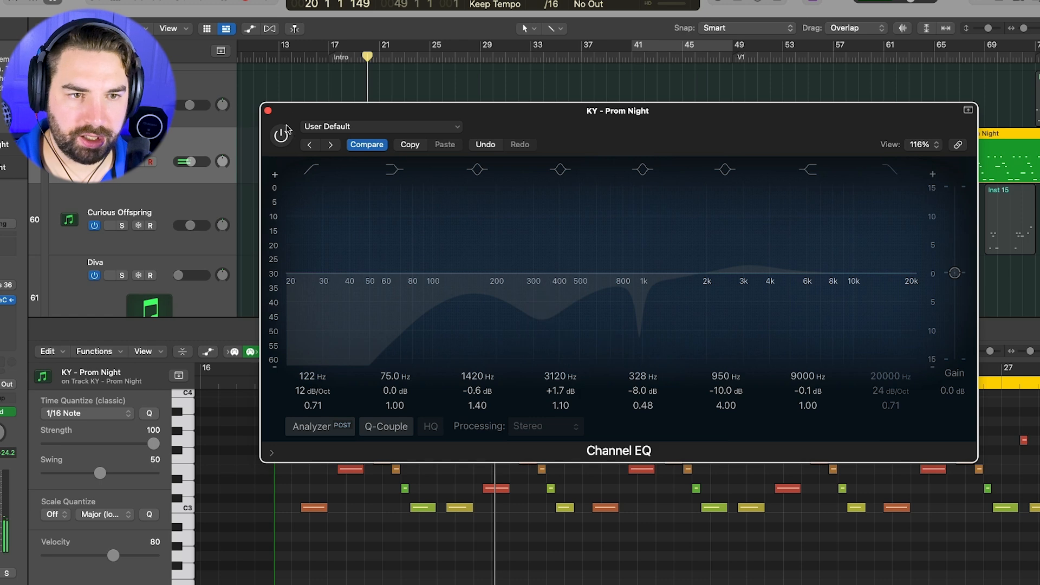
pyautogui.click(333, 56)
pyautogui.press('space')
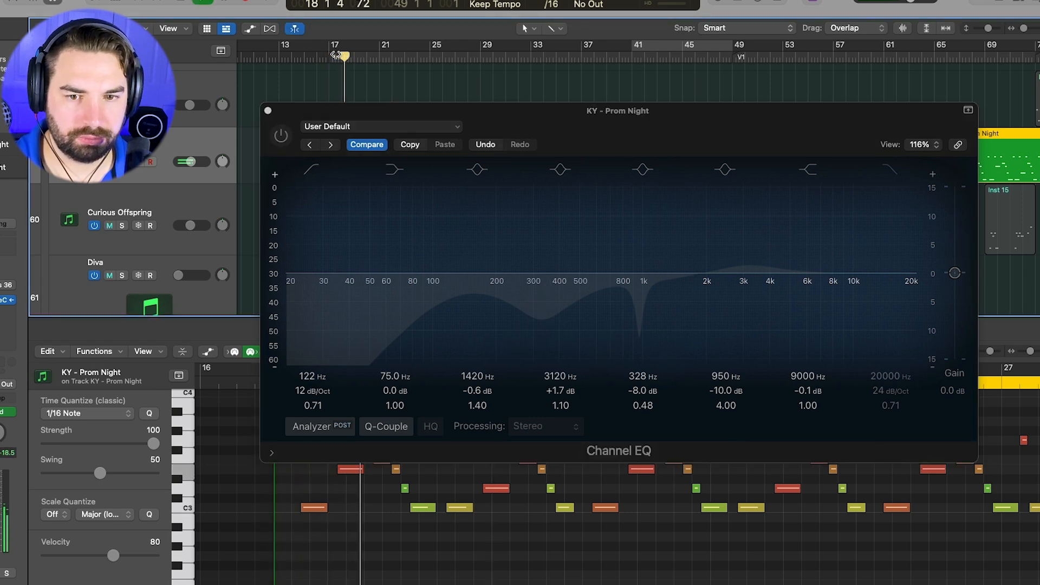
pyautogui.click(281, 135)
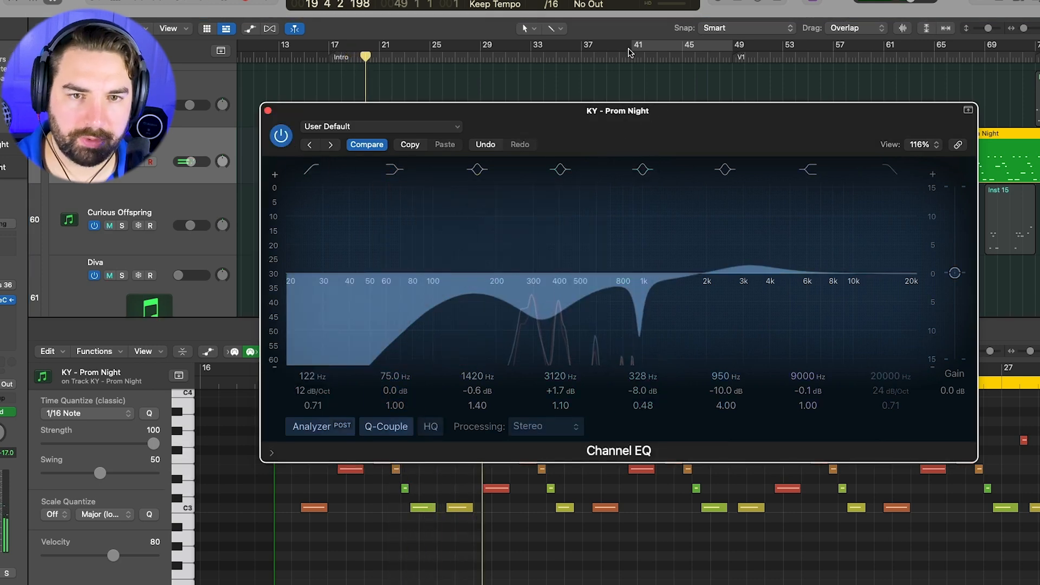
# - Cycle bars 41 to 49 and compare the loop with the Channel EQ bypassed and active
pyautogui.click(634, 47)
pyautogui.press('Return')
pyautogui.click(643, 45)
pyautogui.click(644, 45)
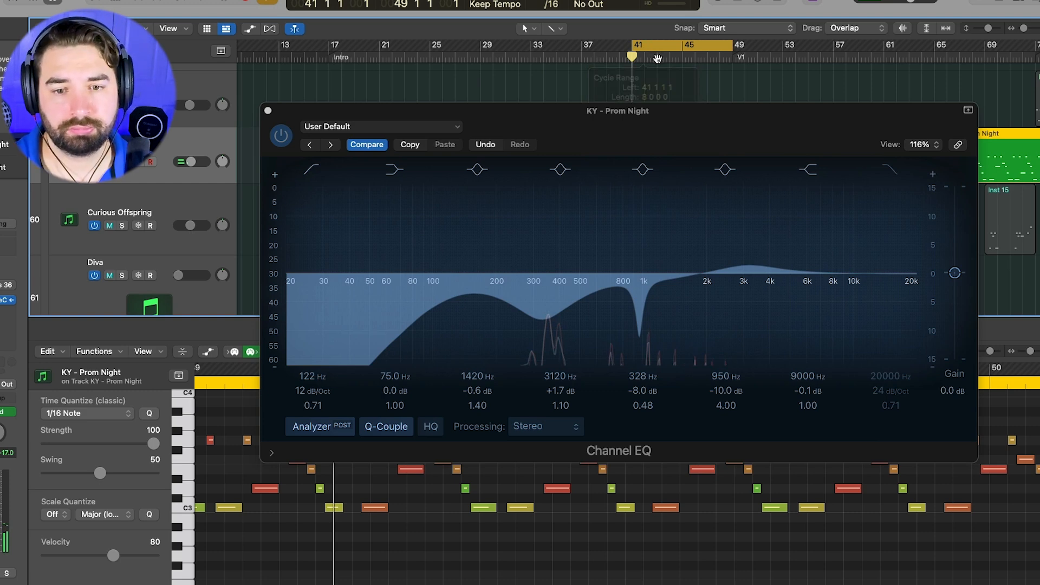
pyautogui.press('space')
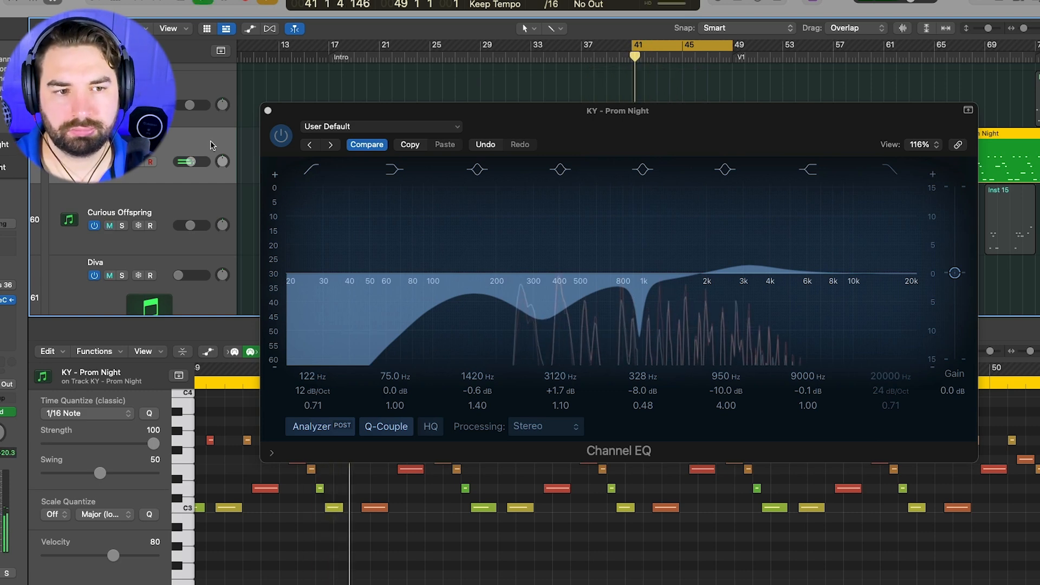
pyautogui.click(283, 137)
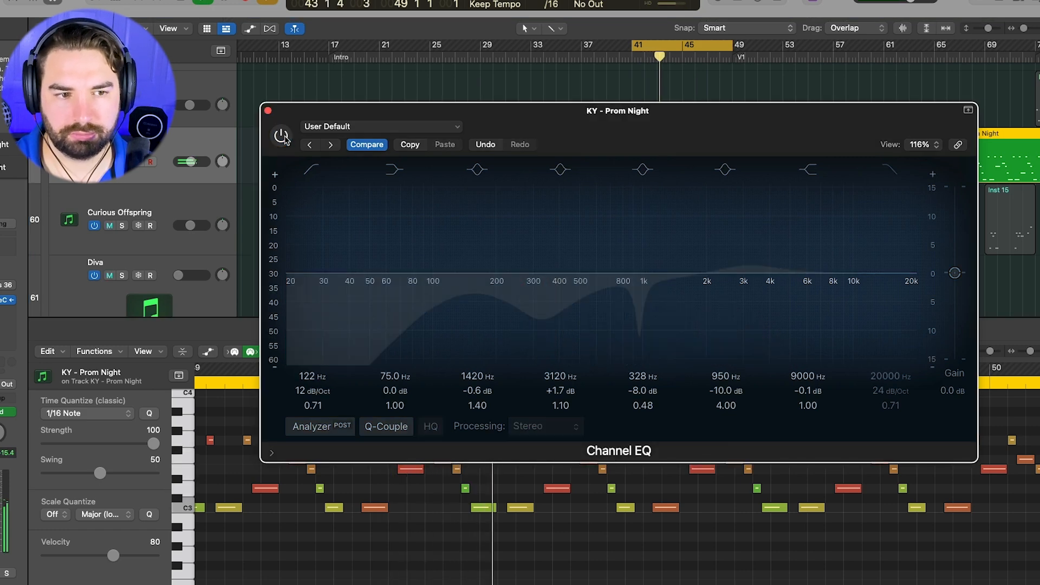
pyautogui.click(282, 136)
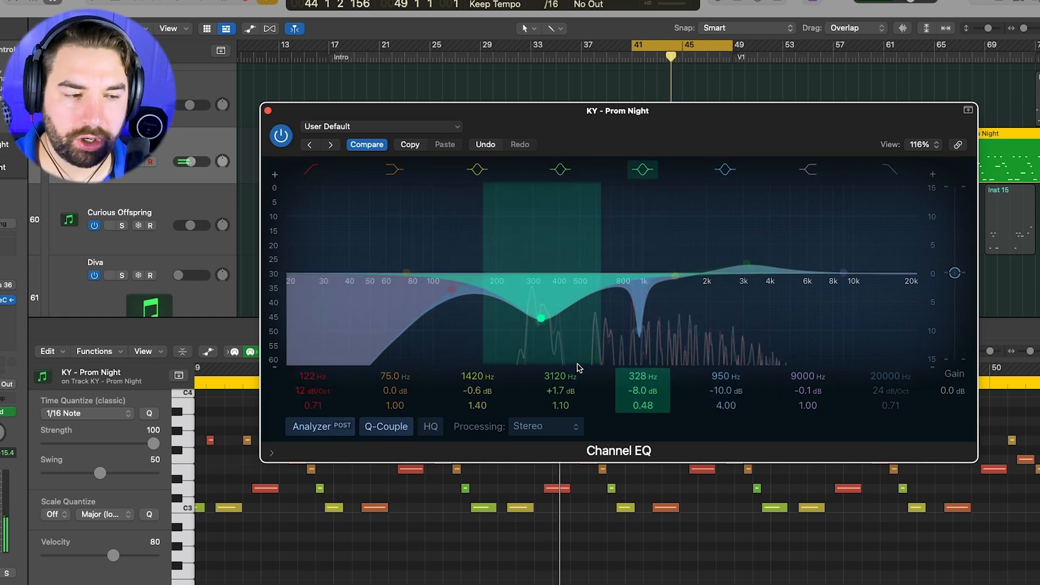
pyautogui.click(268, 110)
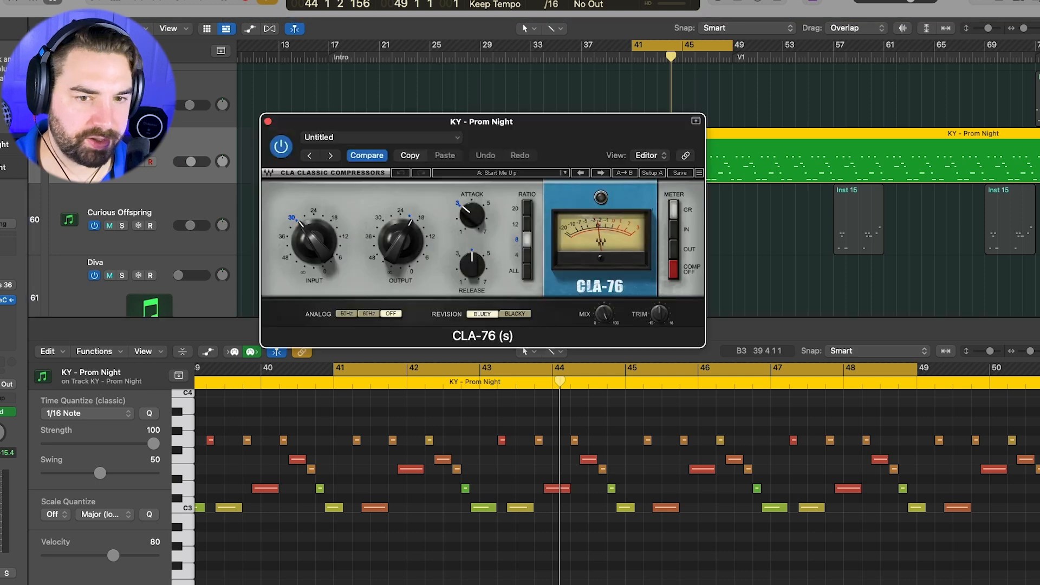
# - Compare the looped section with the CLA-76 compressor active and bypassed, leaving the compressor on
pyautogui.moveTo(538, 120); pyautogui.dragTo(662, 221)
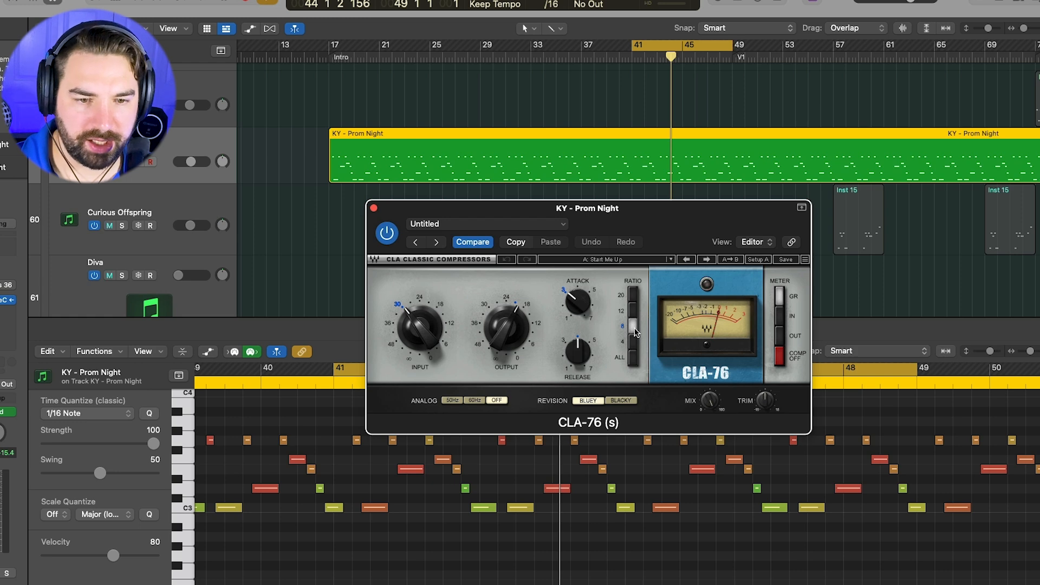
pyautogui.press('space')
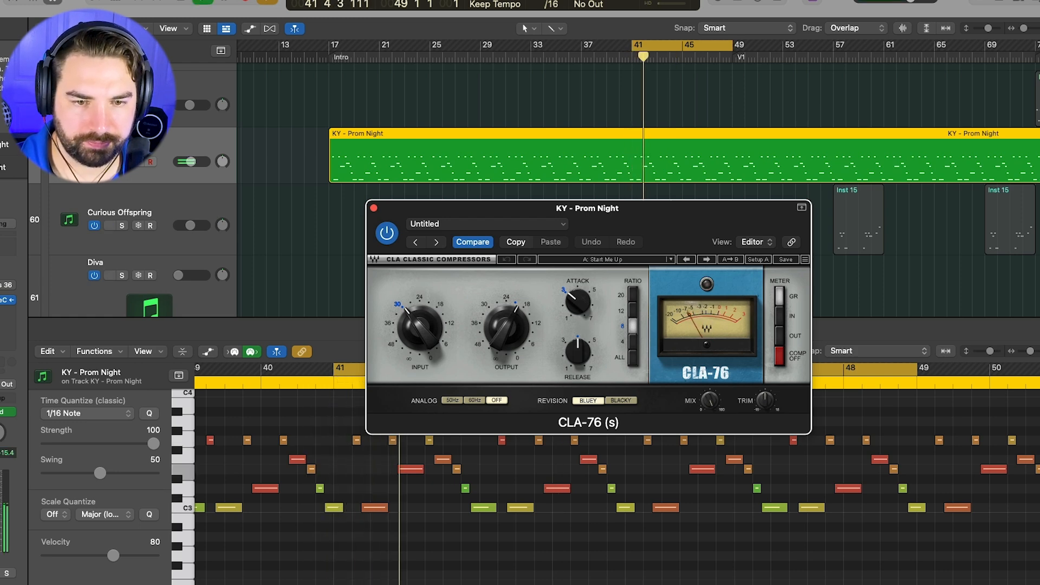
pyautogui.click(387, 233)
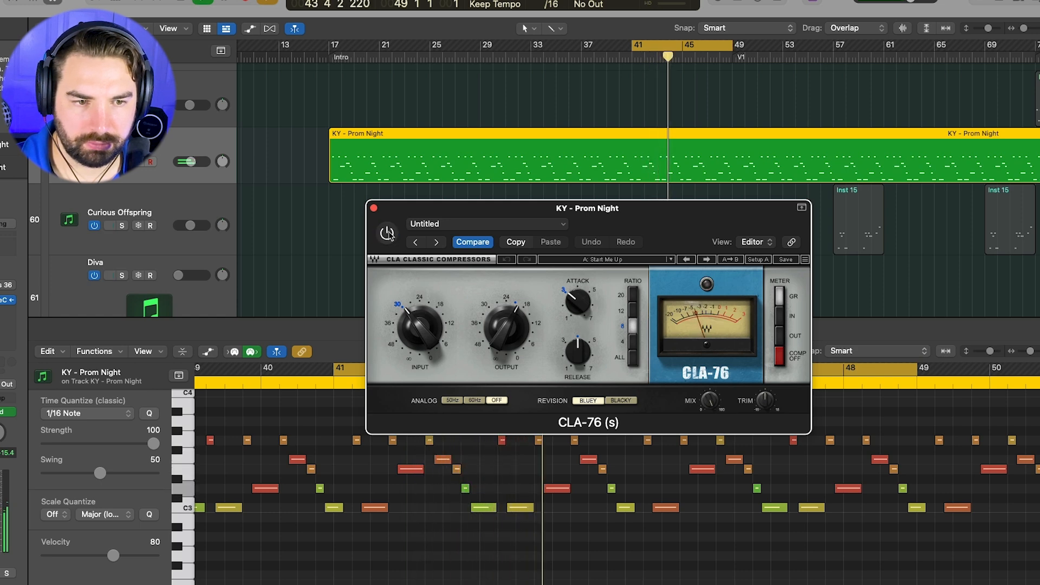
pyautogui.click(387, 233)
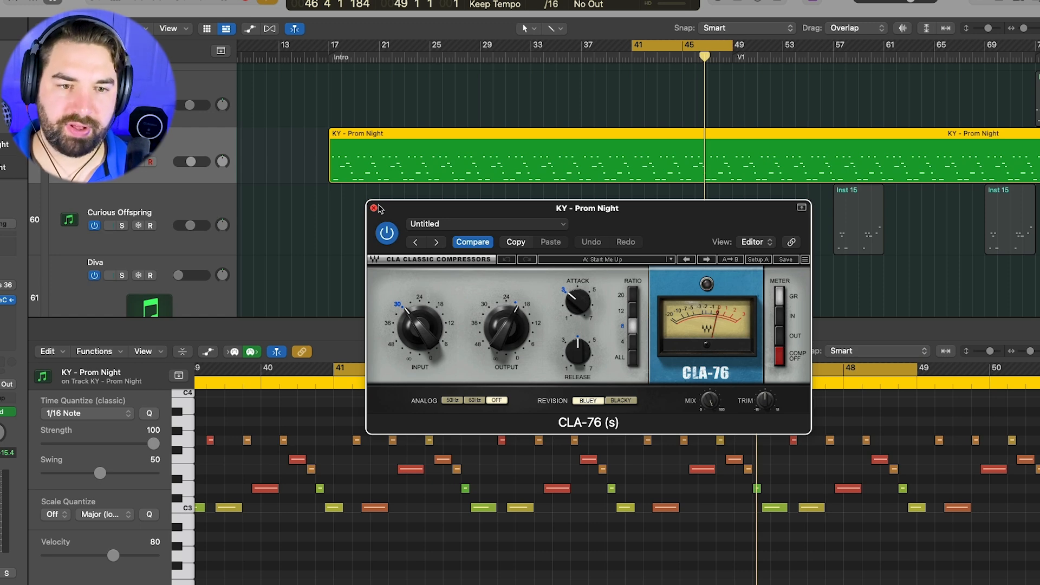
pyautogui.click(374, 208)
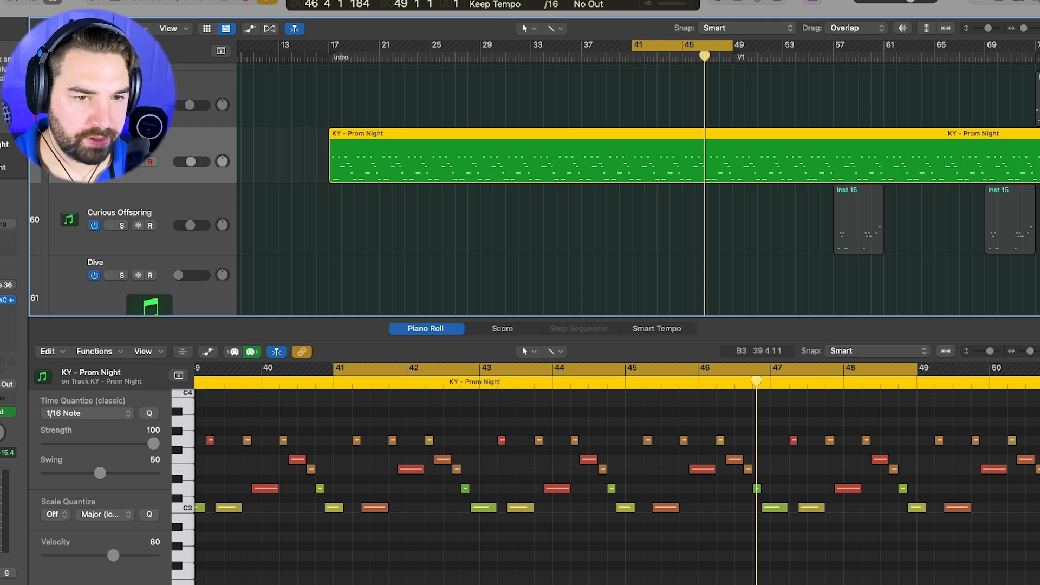
# - Set band II of TDR Nova to a Q of 0.52 and a threshold of -17.5 dB during playback
pyautogui.moveTo(554, 132); pyautogui.dragTo(572, 114)
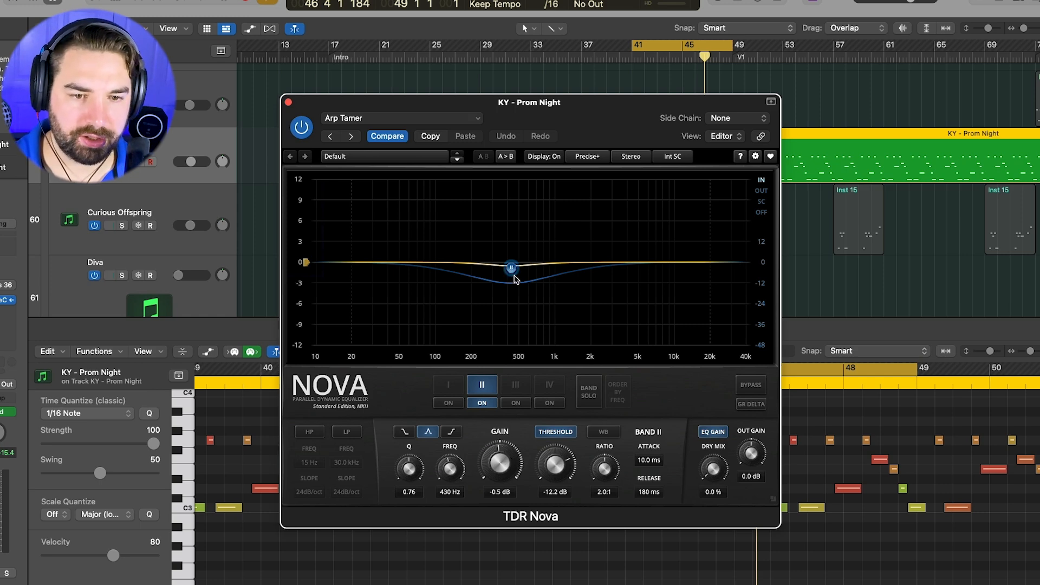
pyautogui.press('space')
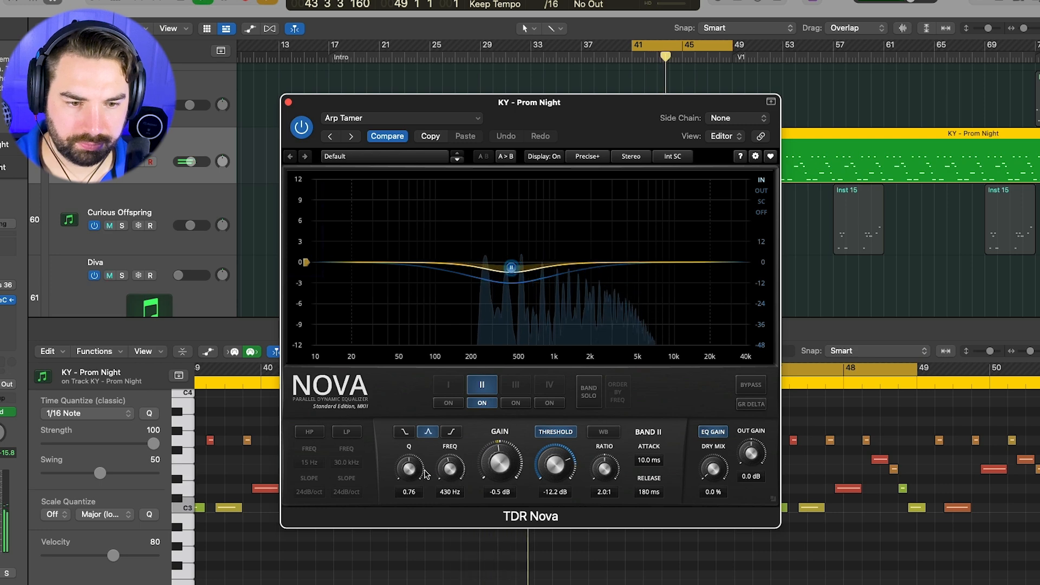
pyautogui.moveTo(409, 470)
pyautogui.mouseDown()
pyautogui.moveTo(409, 458)
pyautogui.moveTo(409, 474)
pyautogui.mouseUp()
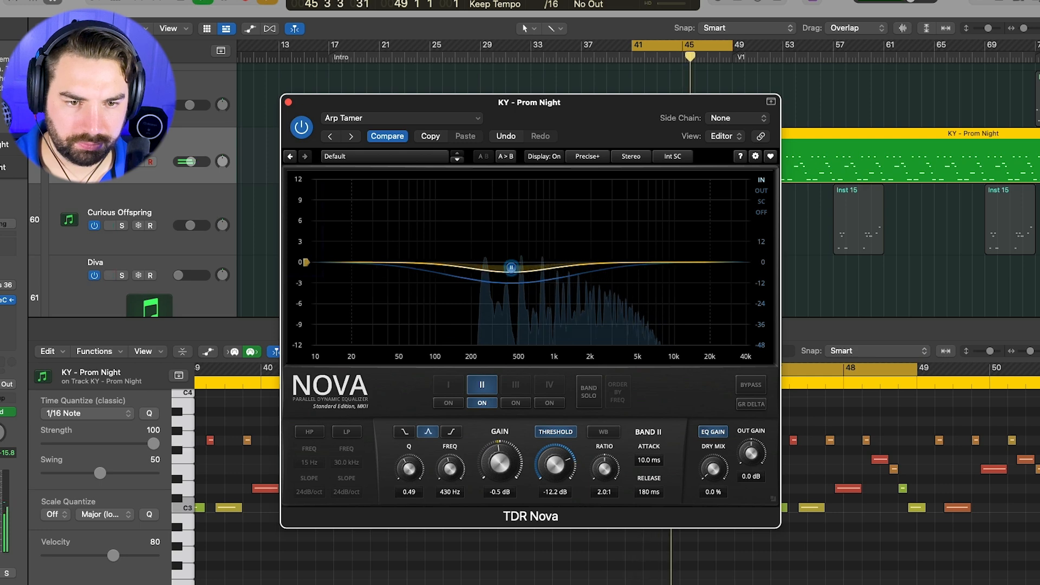
pyautogui.moveTo(563, 502); pyautogui.dragTo(563, 513)
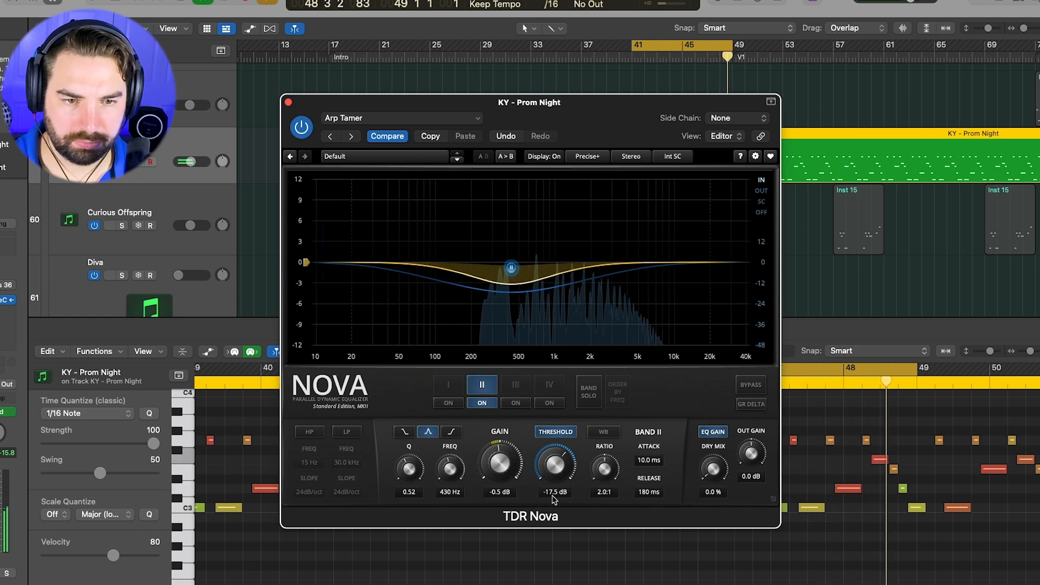
# - Close TDR Nova and examine the OneKnob filter automation on the KY - Prom Night track across the whole arrangement
pyautogui.click(289, 102)
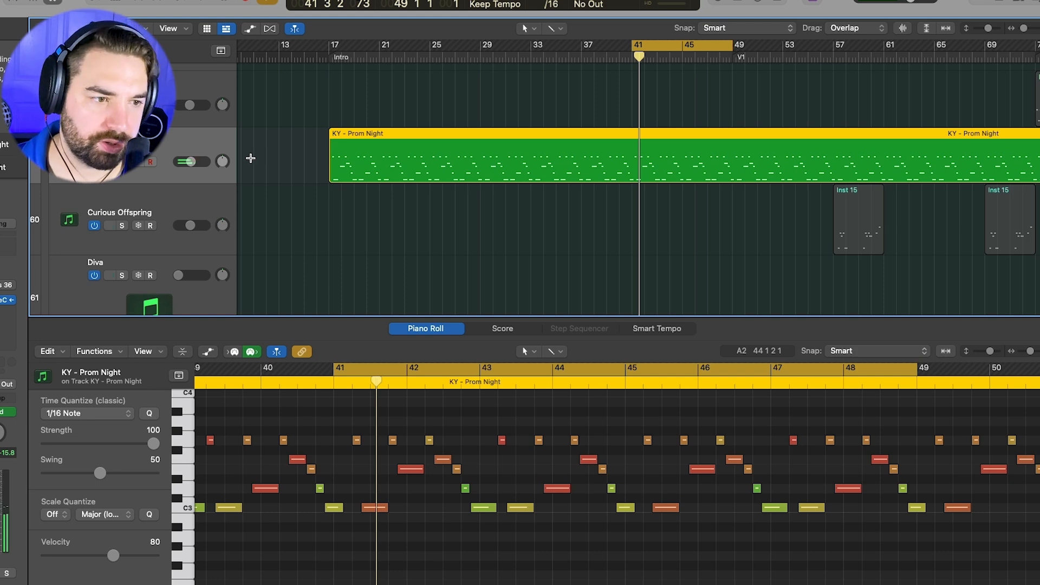
pyautogui.hscroll(-2, 250, 158)
pyautogui.scroll(4, 279, 163)
pyautogui.hscroll(3, 430, 213)
pyautogui.scroll(-3, 431, 214)
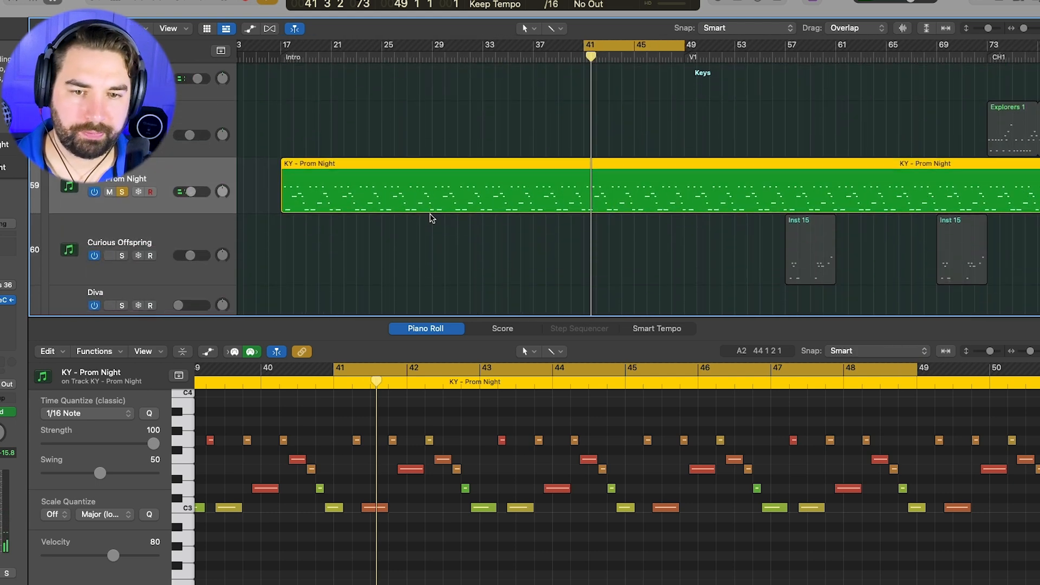
pyautogui.moveTo(1026, 31); pyautogui.dragTo(1023, 32)
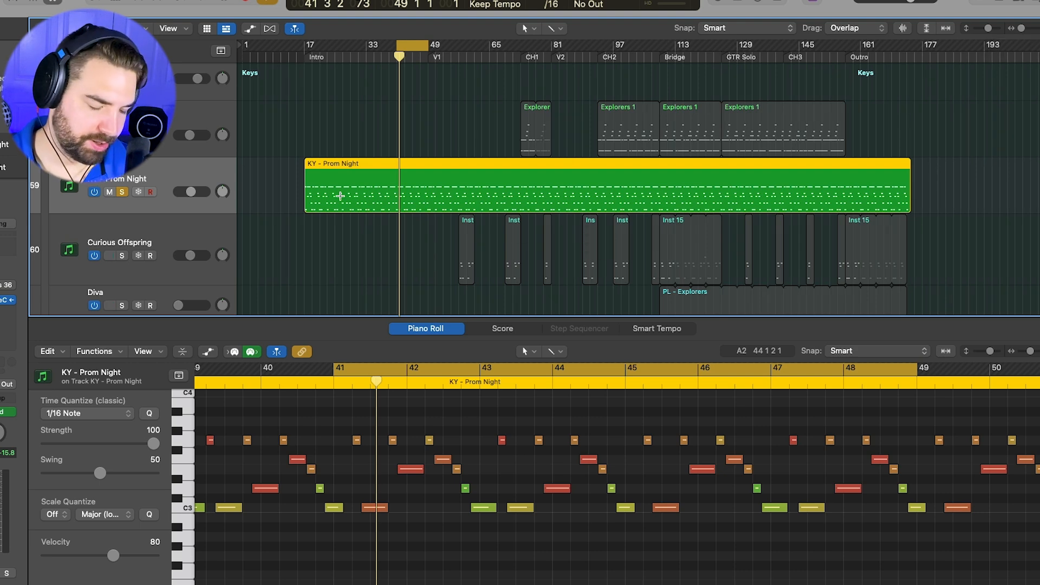
pyautogui.press('a')
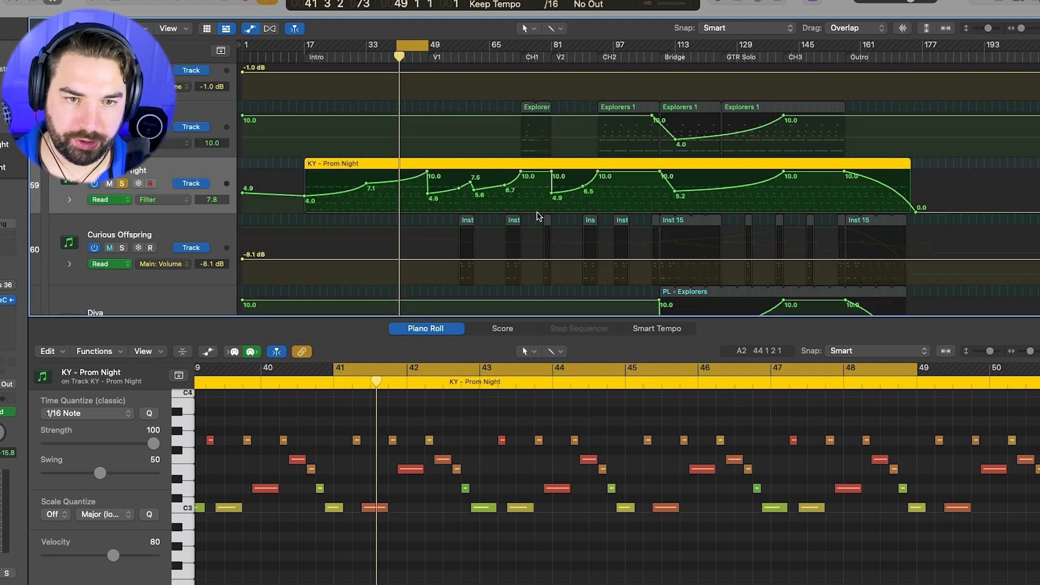
pyautogui.press('a')
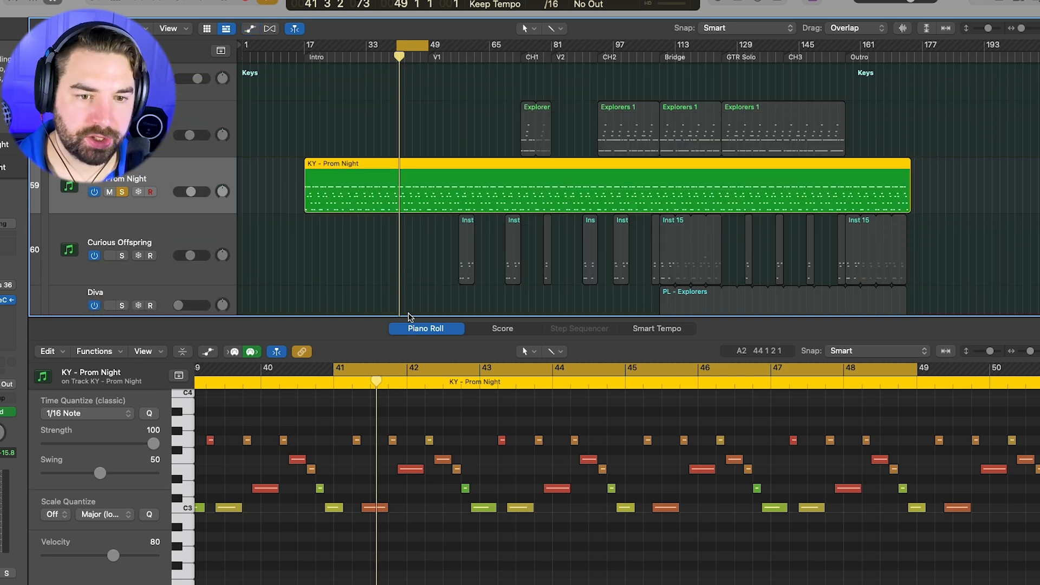
# - Move the KY - Prom Night track above Explorers 1 and cycle bars 73 to 81 with Explorers 1 soloed and selected
pyautogui.press('p')
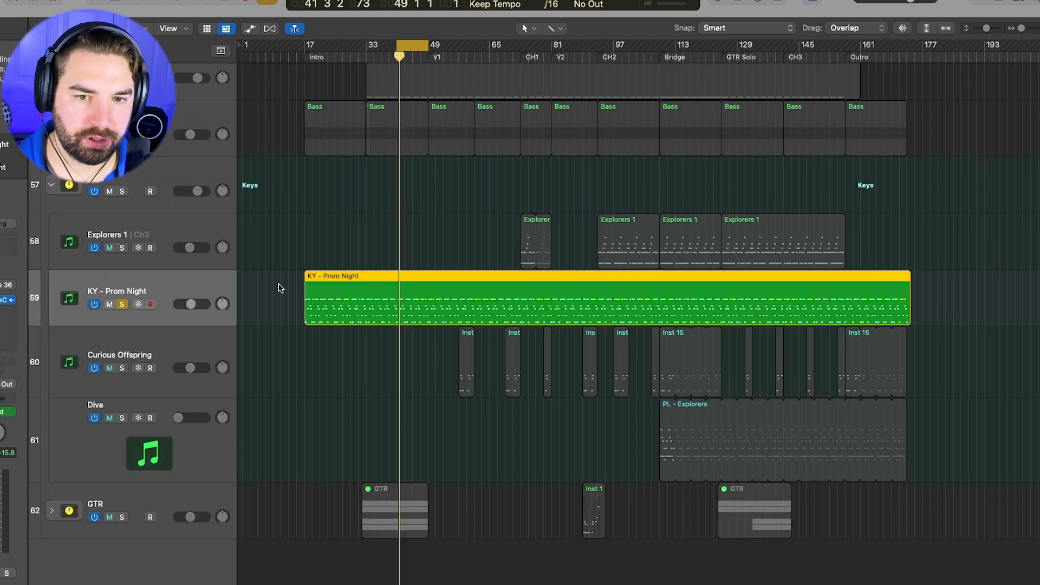
pyautogui.moveTo(175, 277); pyautogui.dragTo(179, 239)
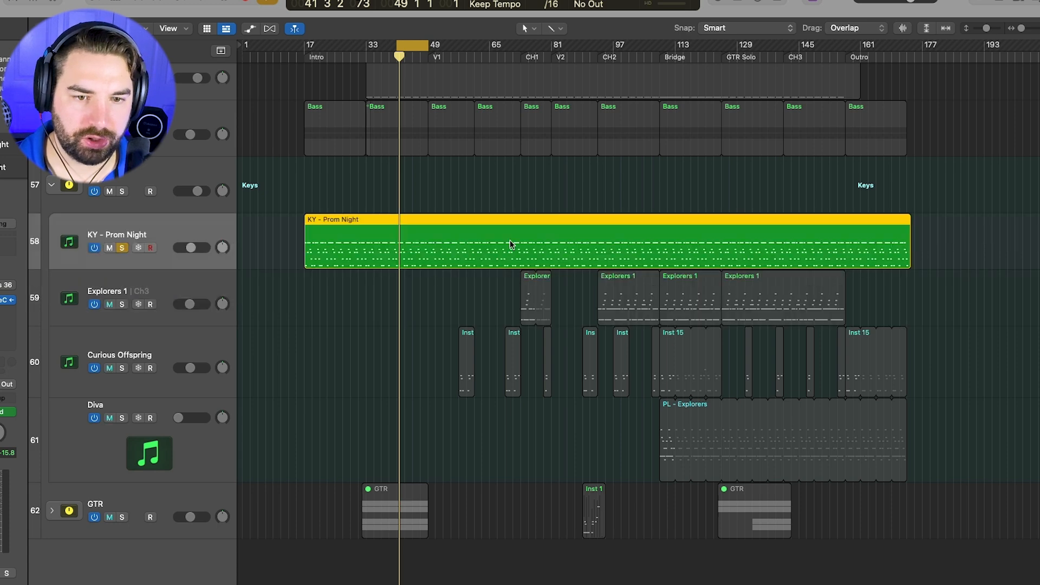
pyautogui.moveTo(525, 50); pyautogui.dragTo(552, 53)
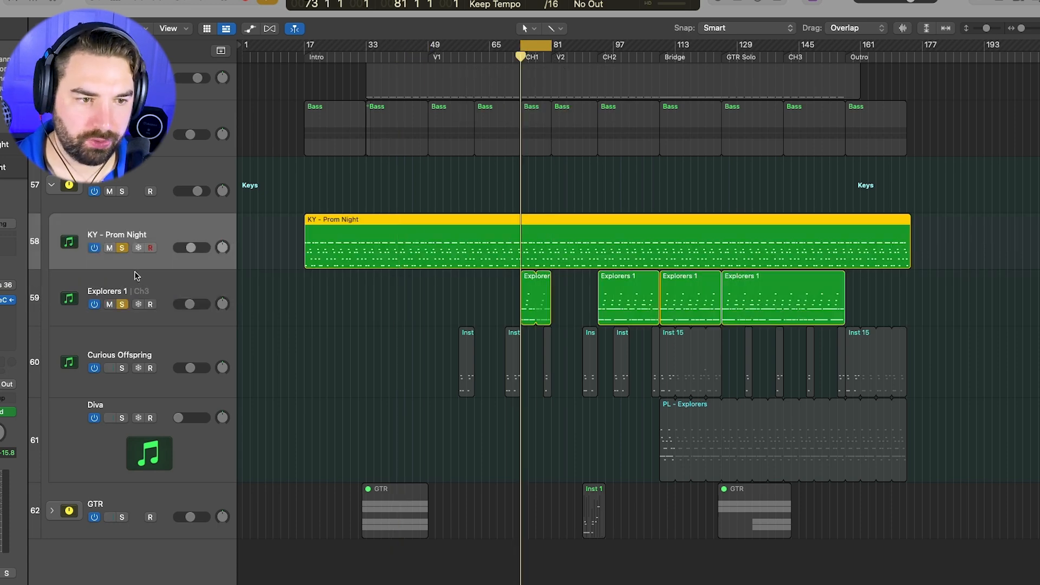
pyautogui.click(136, 278)
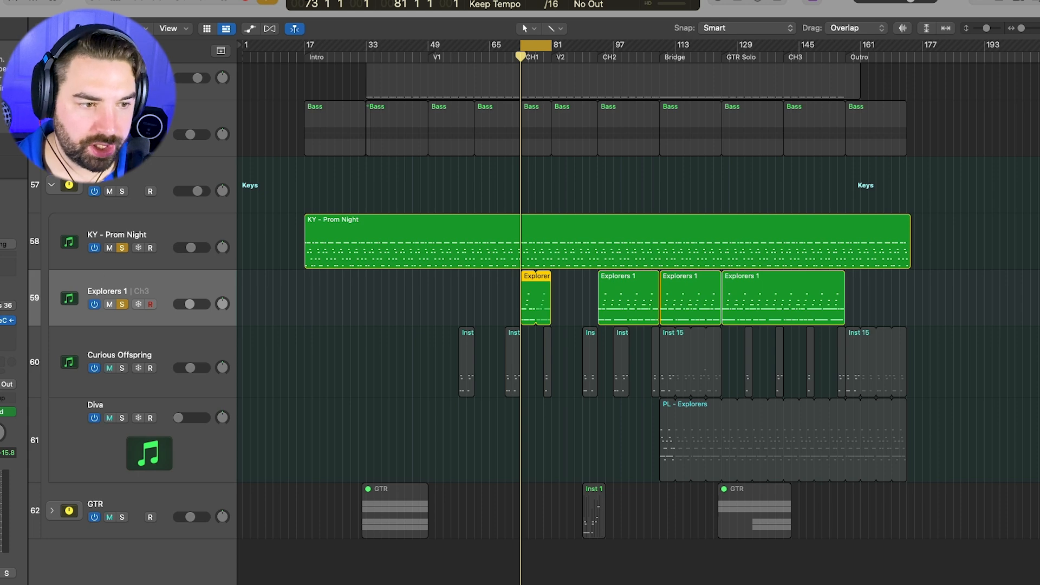
# - Open Serum on Explorers 1, look through its preset folders while keeping KY - Explorers 1, and close the plug-in
pyautogui.click(2, 307)
pyautogui.moveTo(620, 125); pyautogui.dragTo(582, 38)
pyautogui.click(560, 87)
pyautogui.moveTo(594, 333)
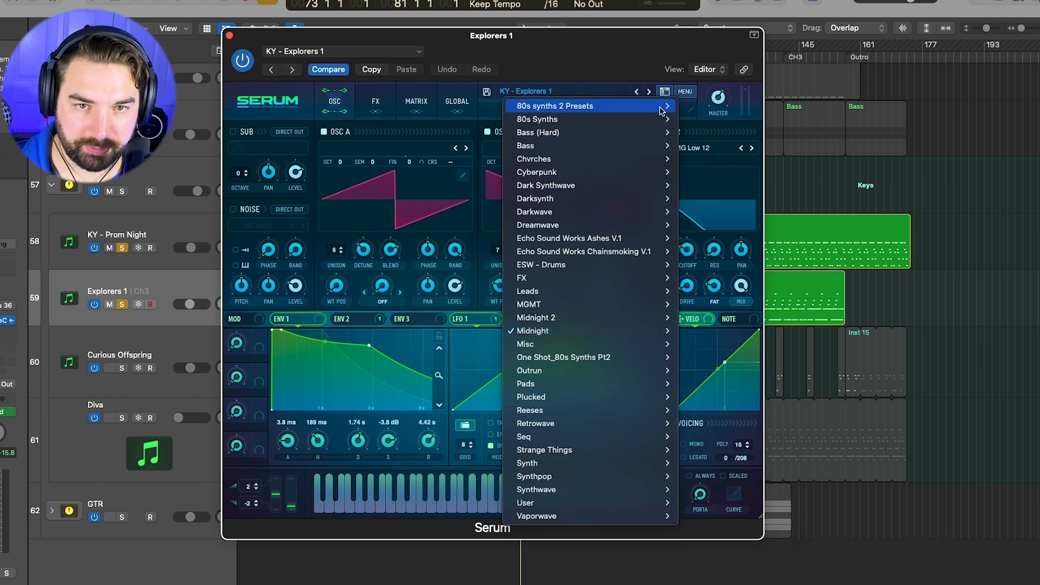
pyautogui.click(613, 60)
pyautogui.click(229, 36)
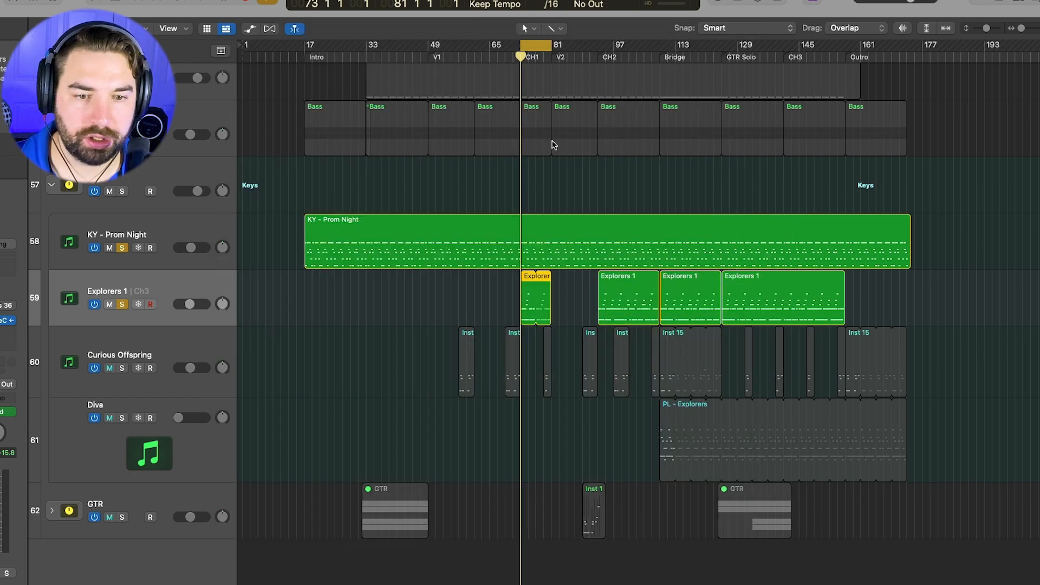
# - Remove the solo from KY - Prom Night and bring up Serum on Explorers 1 for playback of the CH1 section
pyautogui.moveTo(1018, 33); pyautogui.dragTo(1023, 32)
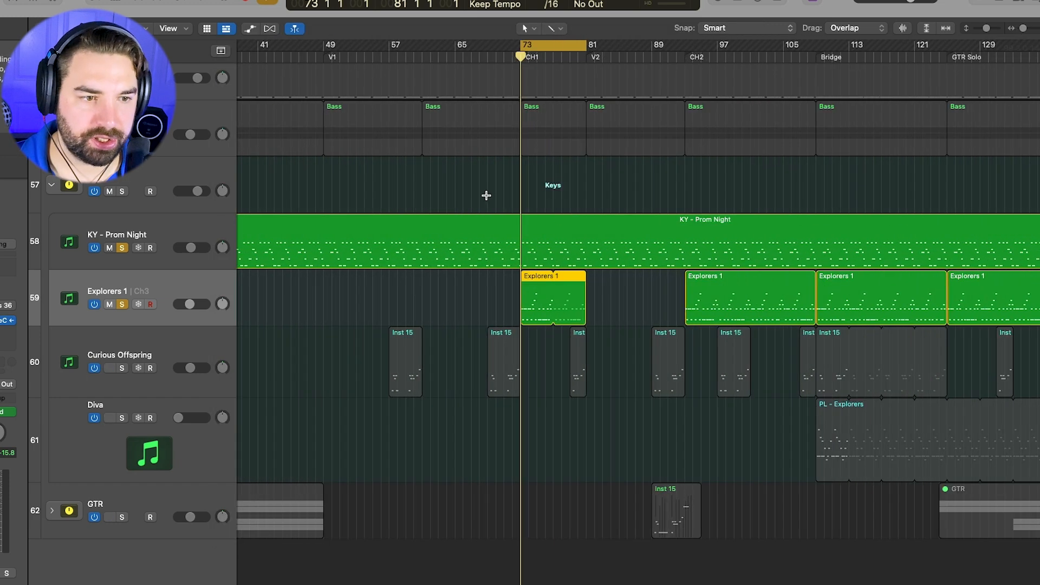
pyautogui.click(108, 248)
pyautogui.press('v')
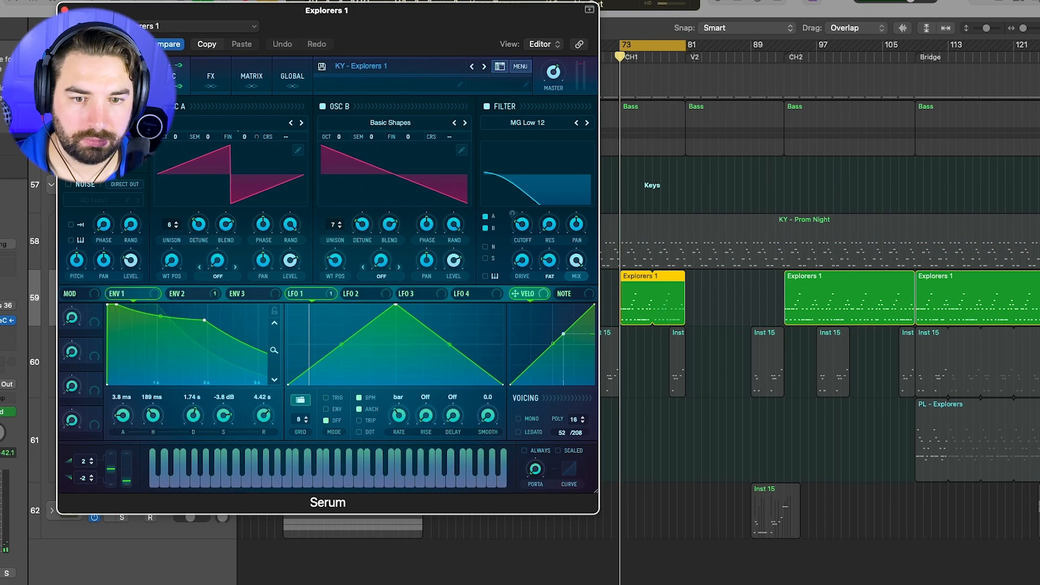
# - Move Serum aside, solo the Toms track inside the Drums stack during playback, and collapse the stack
pyautogui.moveTo(452, 39); pyautogui.dragTo(588, 341)
pyautogui.scroll(5, 61, 230)
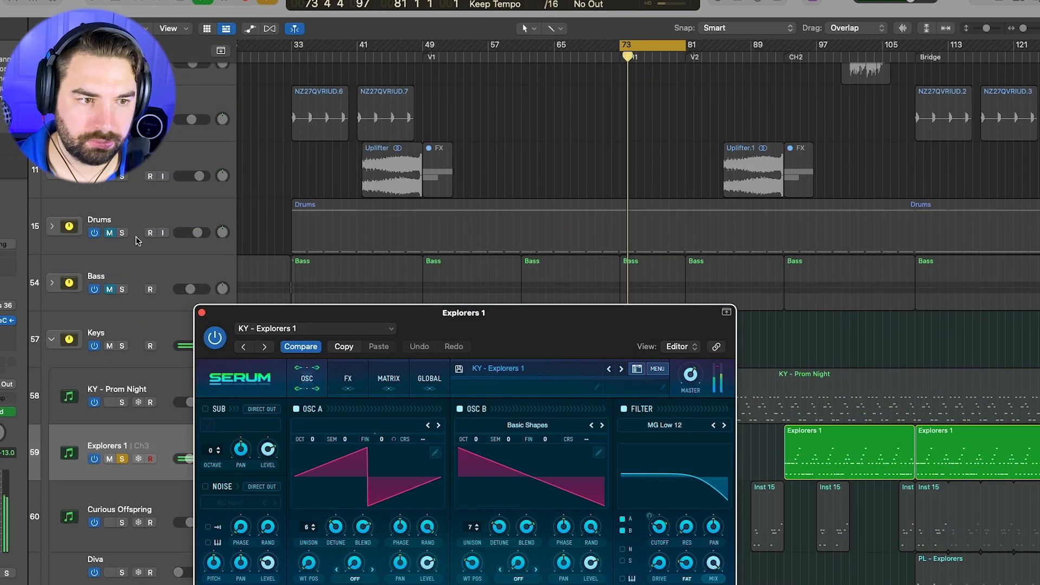
pyautogui.click(60, 228)
pyautogui.scroll(-3, 110, 374)
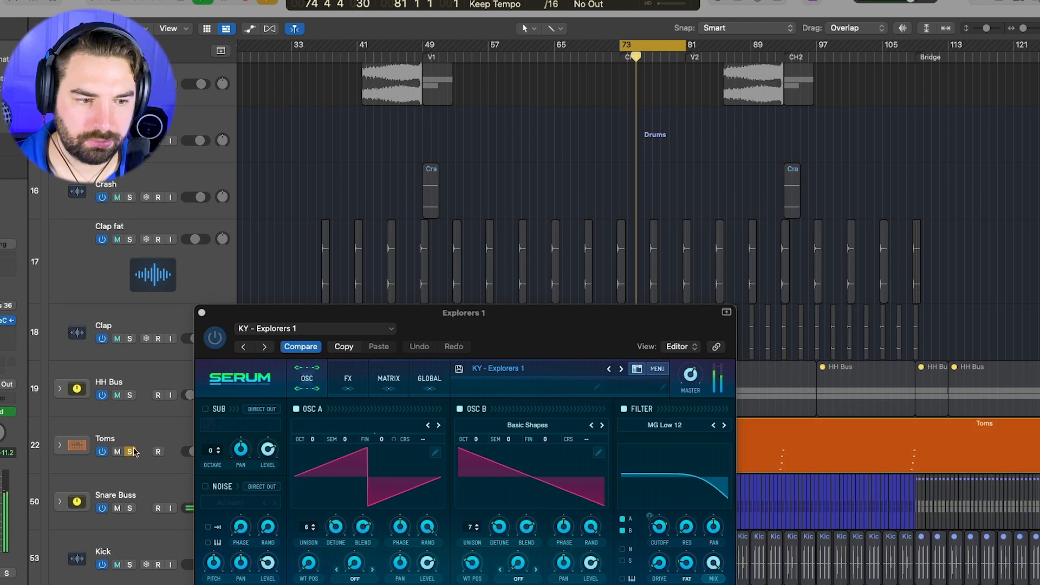
pyautogui.click(53, 134)
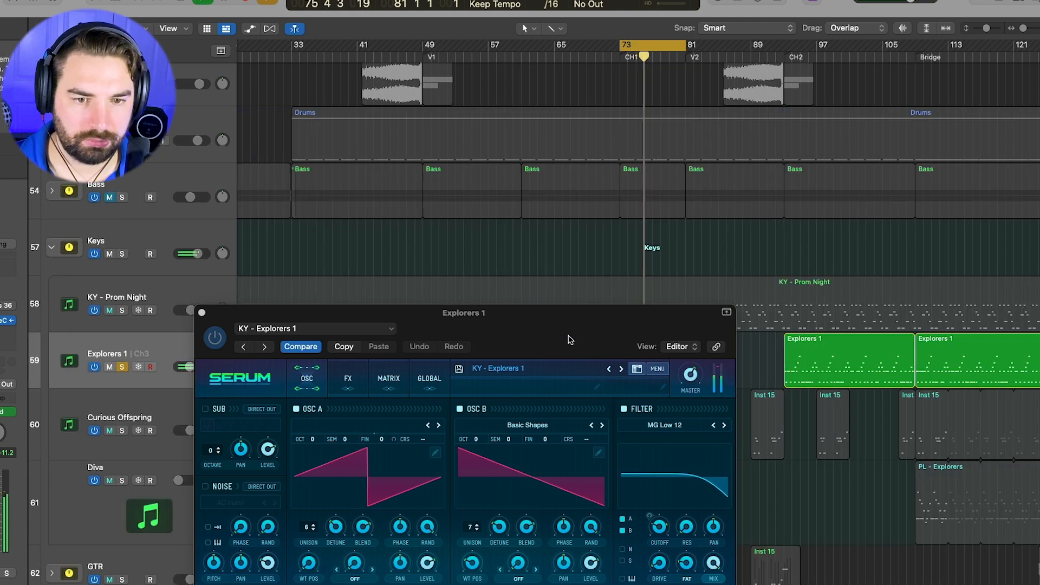
# - Listen to the Explorers 1 region in the CH1 loop with Serum visible, stop playback, and close Serum
pyautogui.moveTo(567, 337); pyautogui.dragTo(423, 47)
pyautogui.scroll(-3, 685, 268)
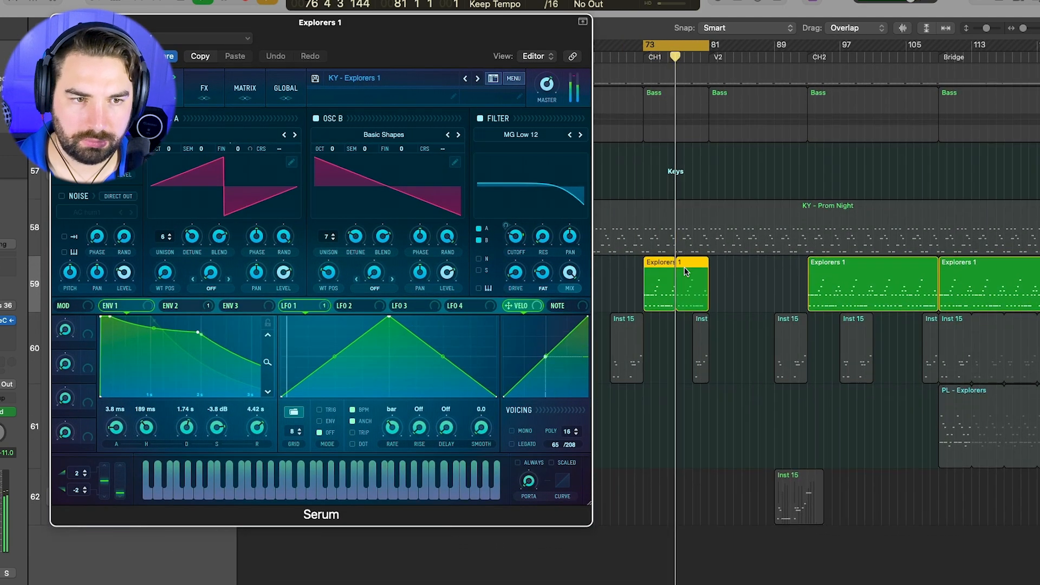
pyautogui.hscroll(2, 681, 265)
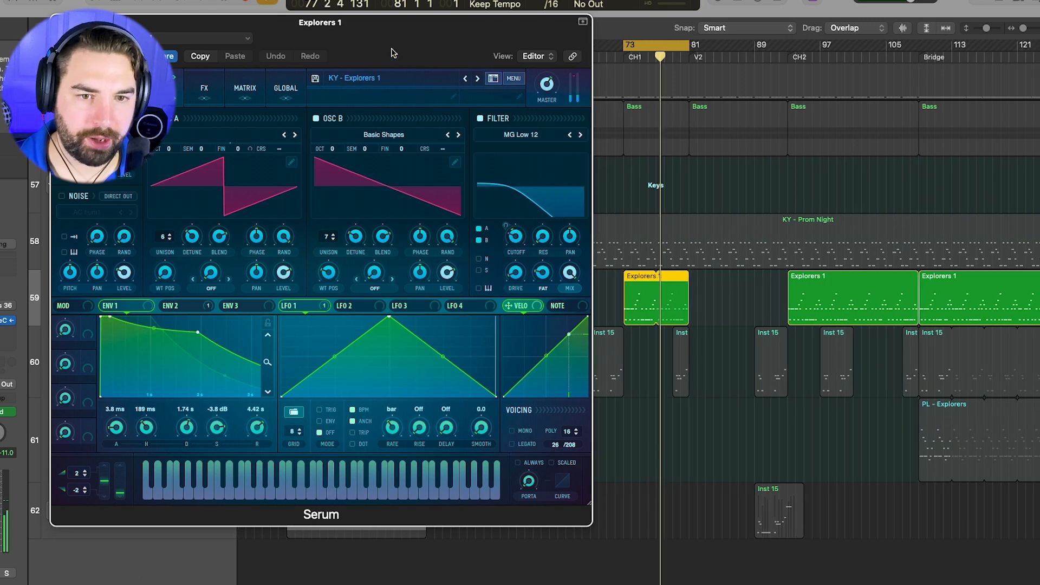
pyautogui.moveTo(410, 46); pyautogui.dragTo(409, 55)
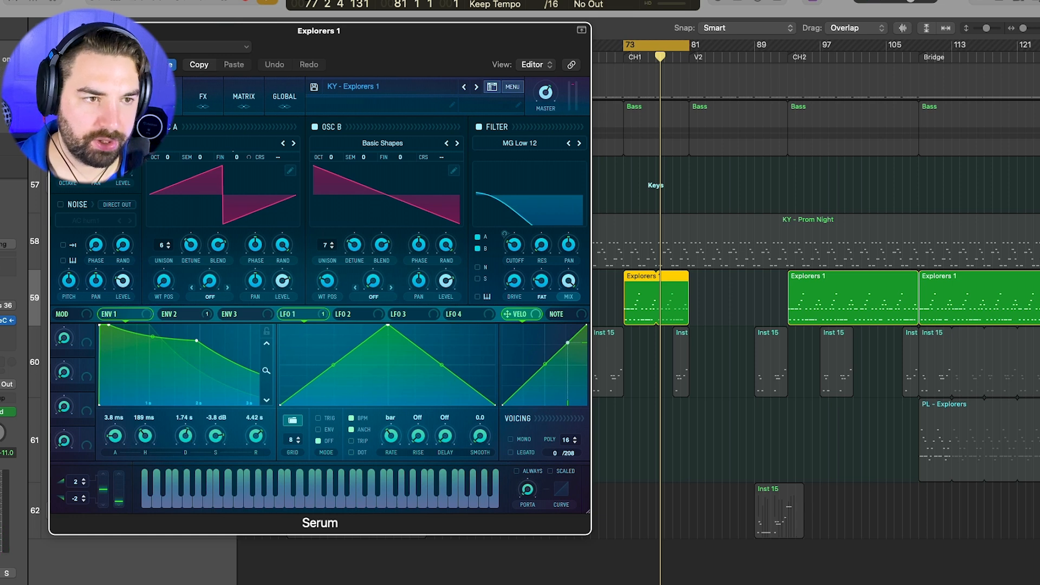
pyautogui.press('super+w')
pyautogui.hscroll(2, 138, 300)
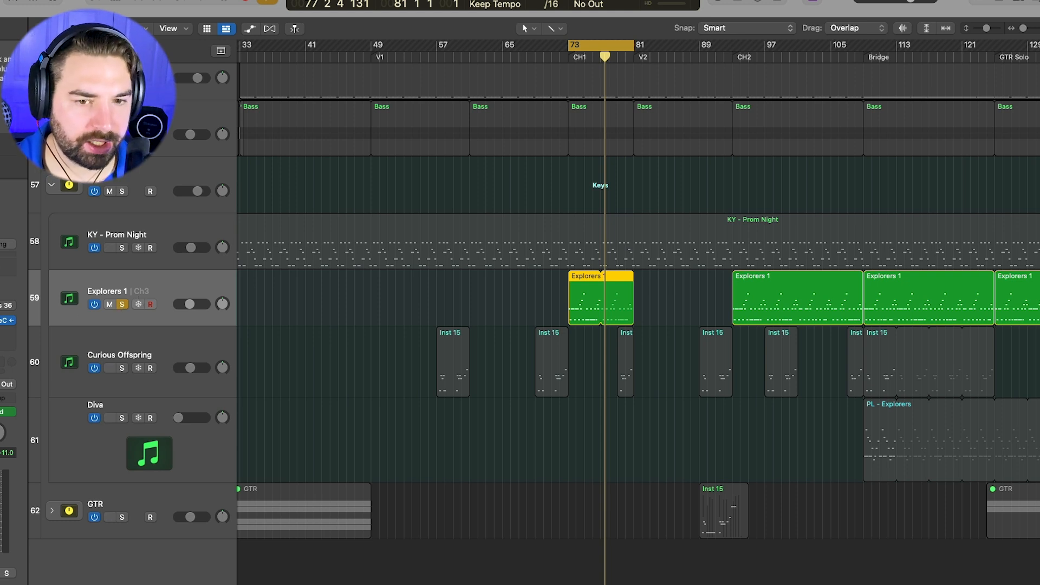
# - Open Channel EQ and TDR VOS SlickEQ on Explorers 1 and switch SlickEQ on
pyautogui.press('e')
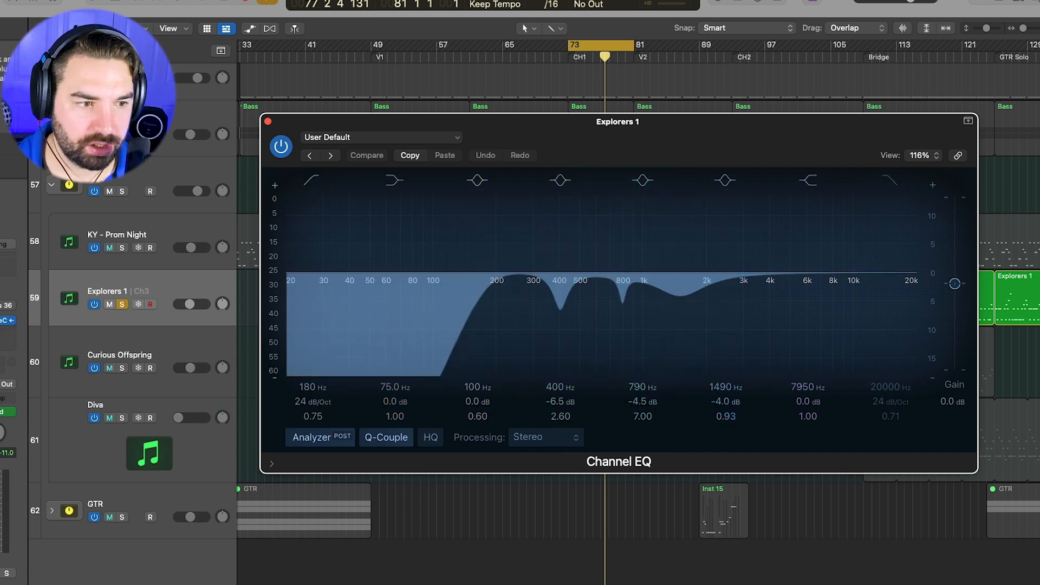
pyautogui.moveTo(574, 139); pyautogui.dragTo(662, 164)
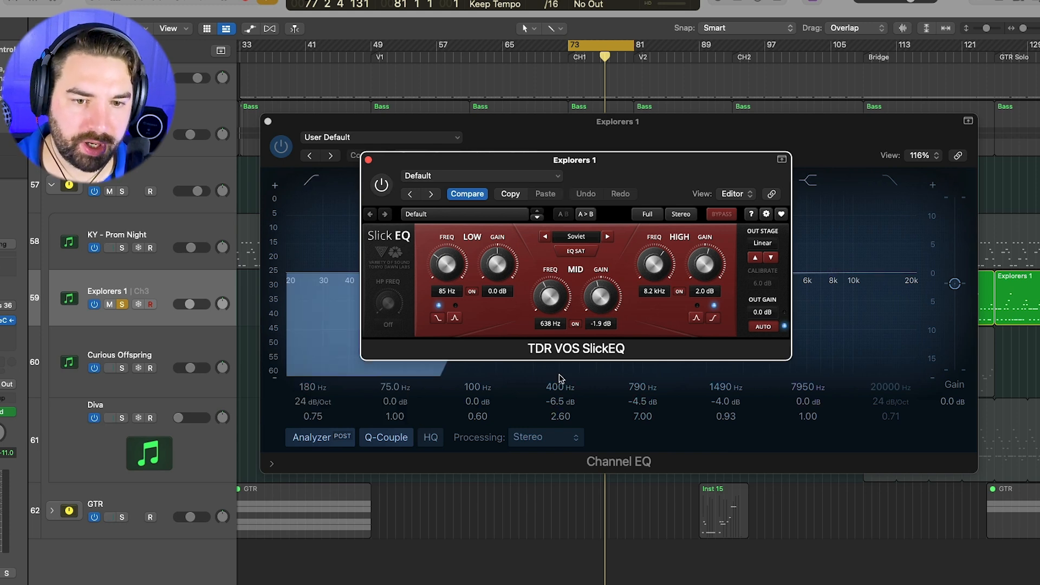
pyautogui.click(383, 185)
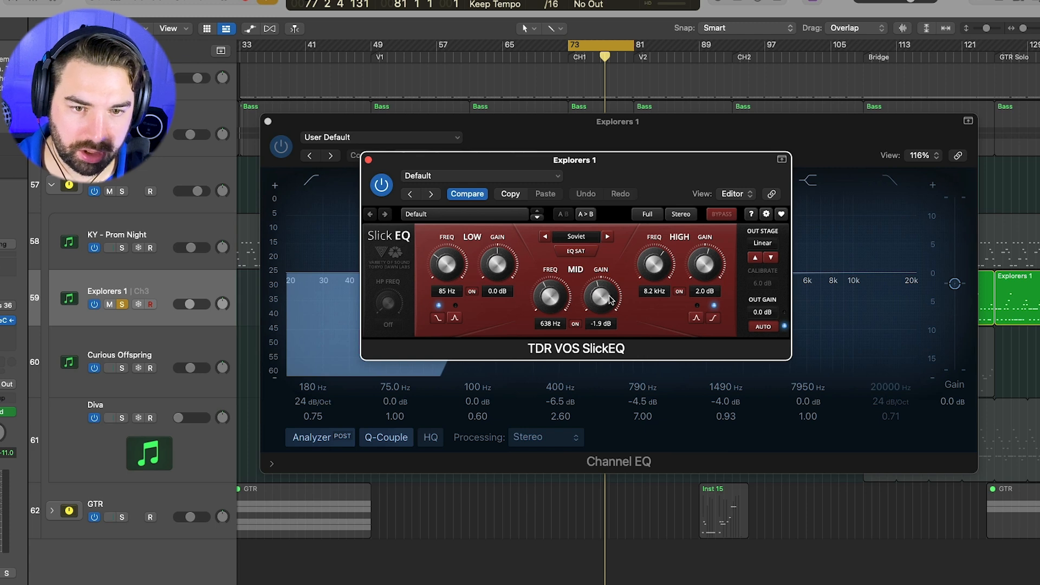
pyautogui.moveTo(591, 172); pyautogui.dragTo(912, 143)
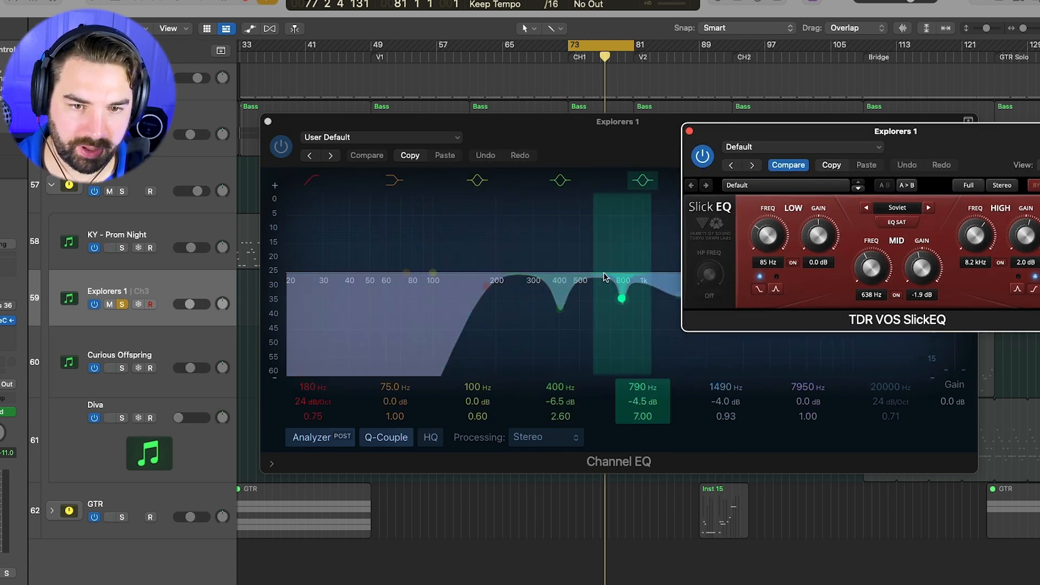
# - Set the high shelf frequency of the Explorers 1 Channel EQ to 7600 Hz and close the EQ
pyautogui.moveTo(988, 135); pyautogui.dragTo(417, 42)
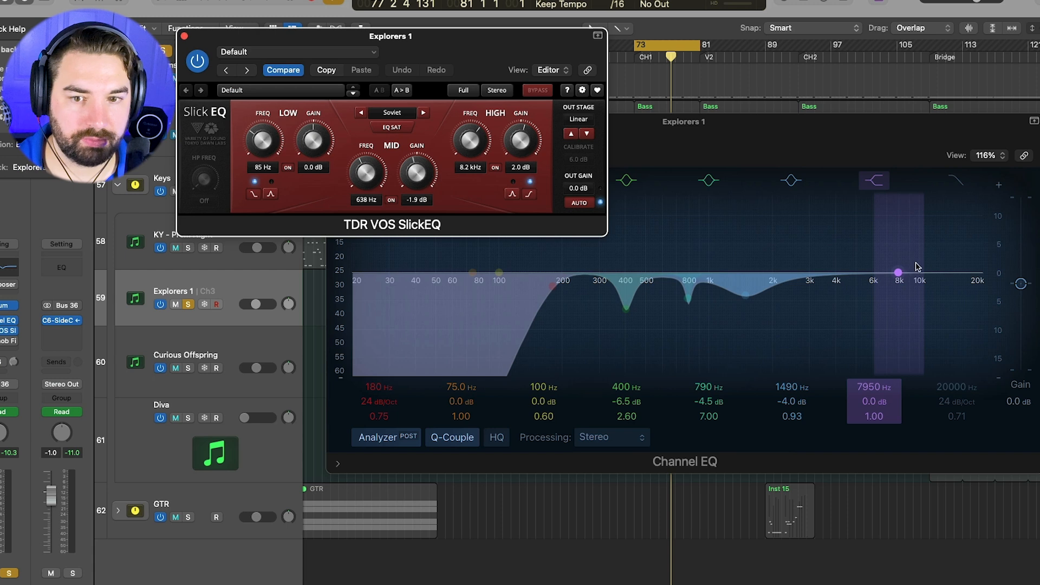
pyautogui.moveTo(900, 276); pyautogui.dragTo(899, 280)
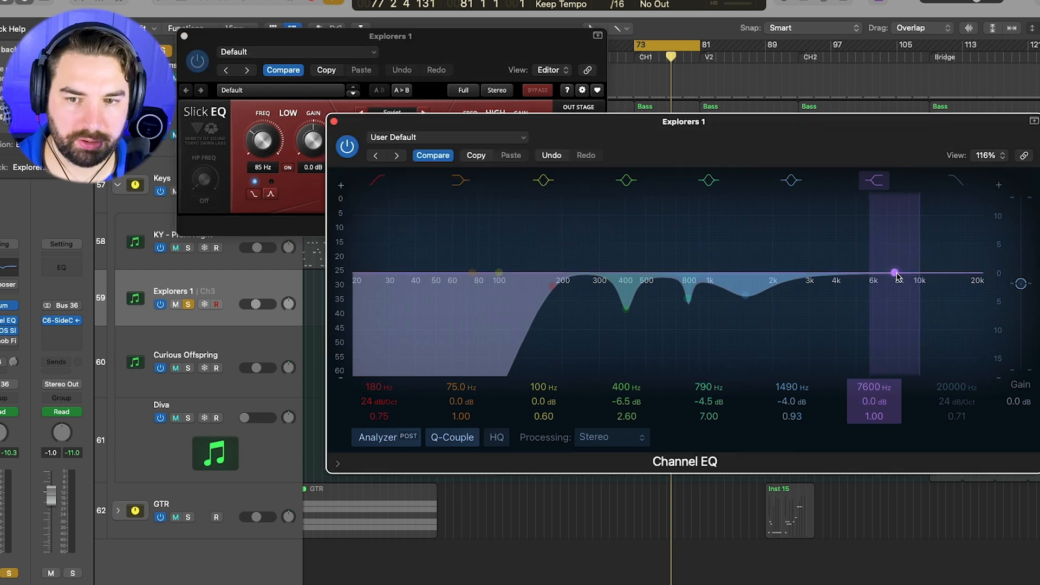
pyautogui.click(333, 122)
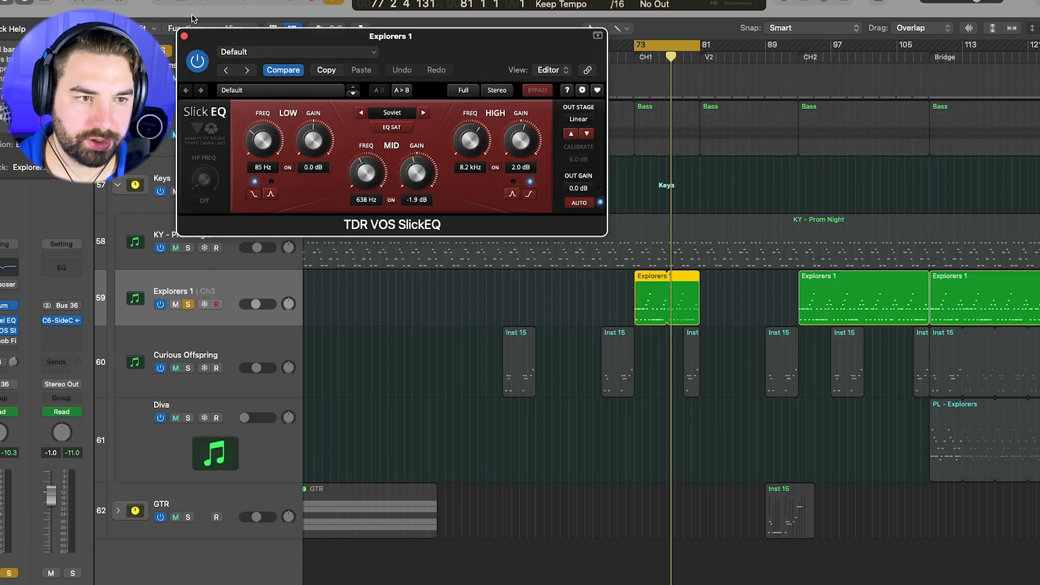
# - Compare Explorers 1 with Channel EQ and SlickEQ bypassed and active during playback, leave both on, and close SlickEQ
pyautogui.moveTo(209, 38); pyautogui.dragTo(168, 39)
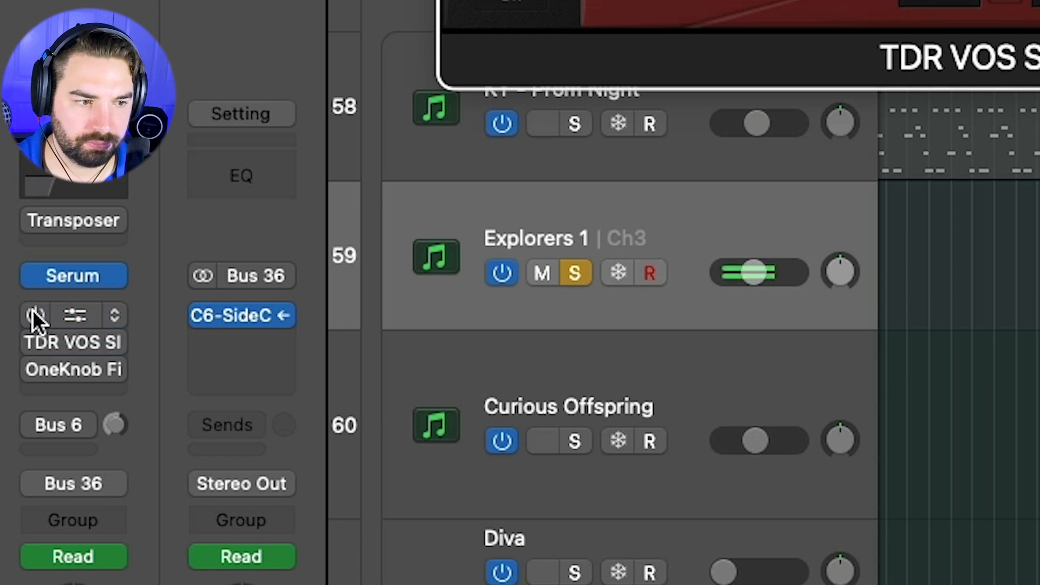
pyautogui.moveTo(33, 311); pyautogui.dragTo(32, 337)
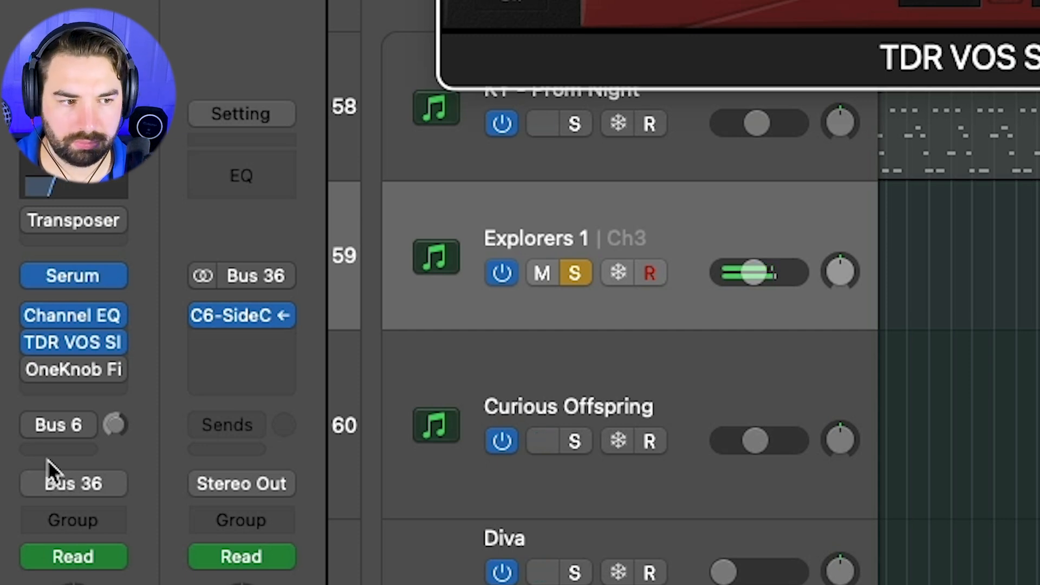
pyautogui.press('super+w')
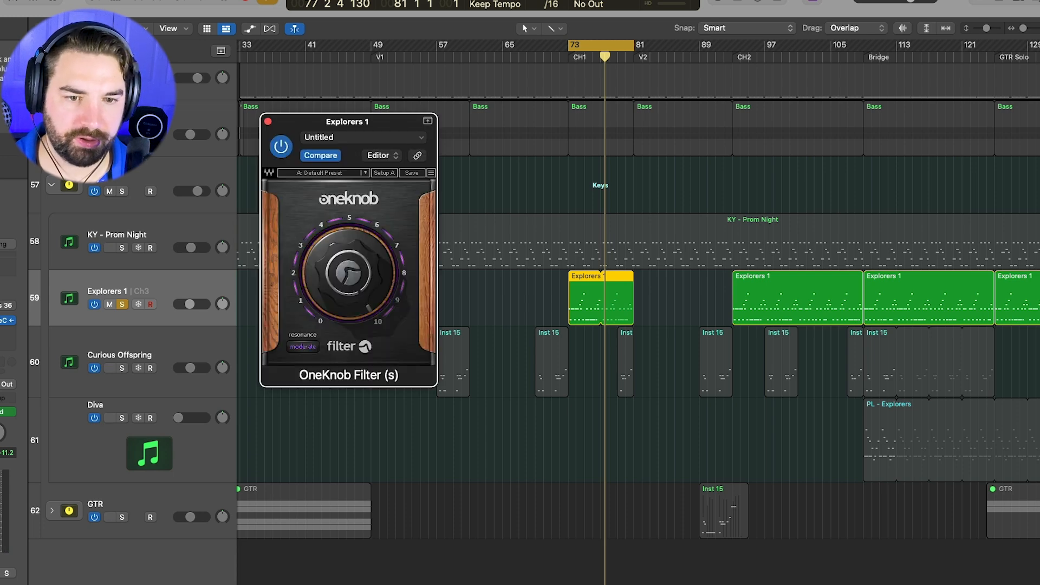
# - Examine the OneKnob Filter and its automation on Explorers 1 through the outro, and close the plug-in and automation view
pyautogui.press('a')
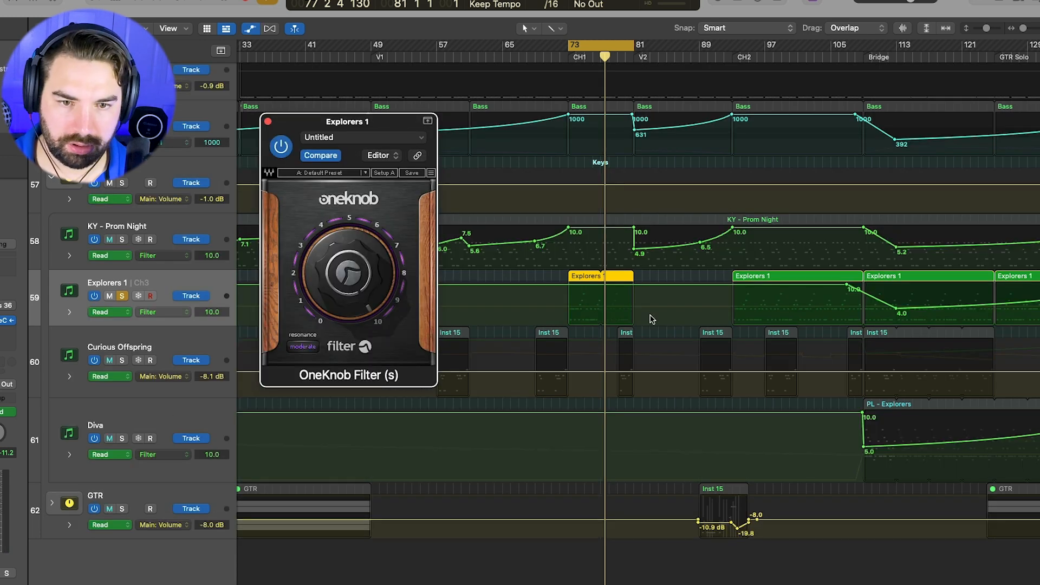
pyautogui.hscroll(5, 791, 317)
pyautogui.hscroll(4, 801, 307)
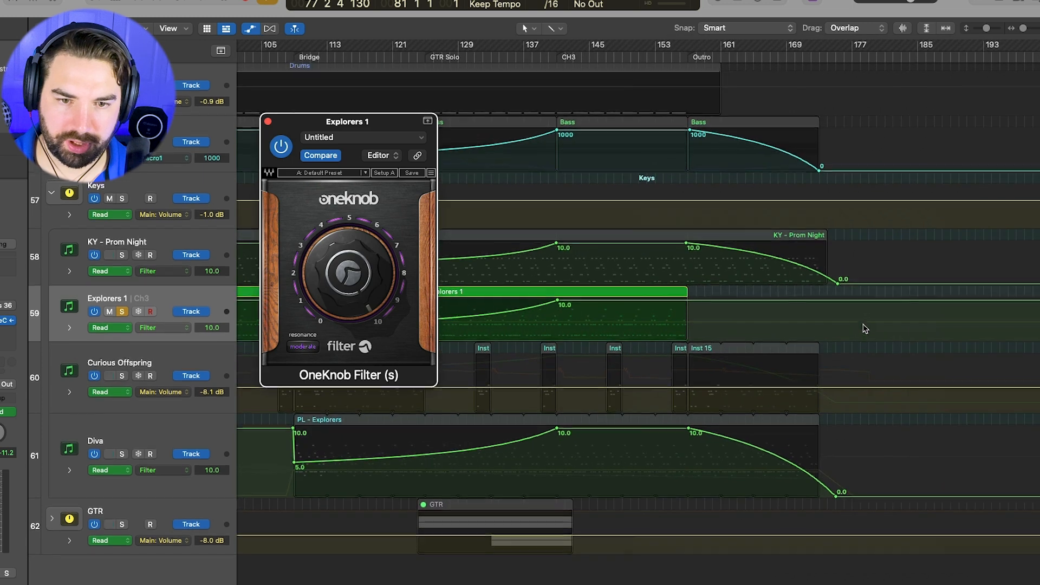
pyautogui.hscroll(-5, 855, 326)
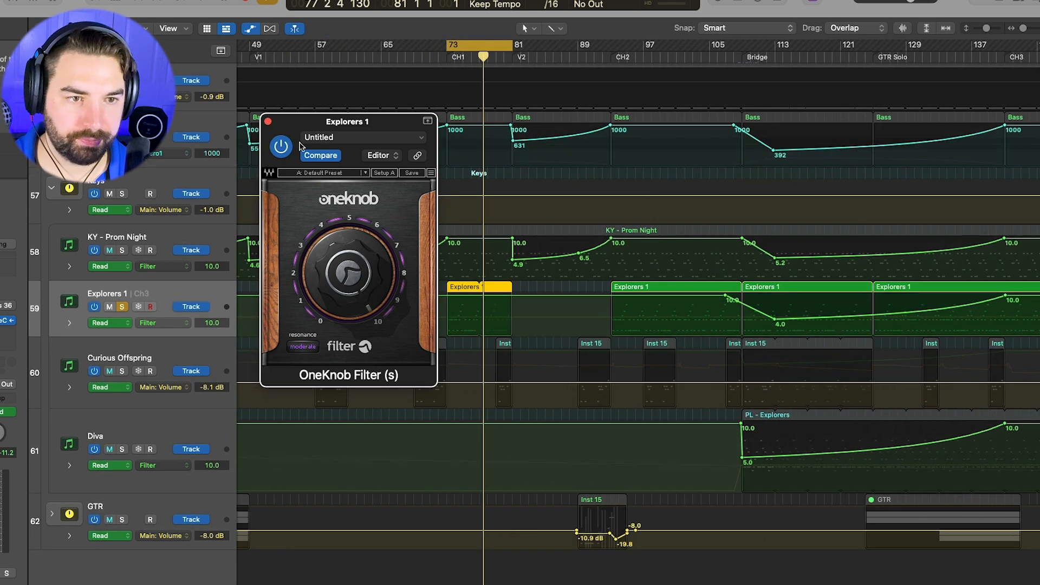
pyautogui.click(268, 122)
pyautogui.press('a')
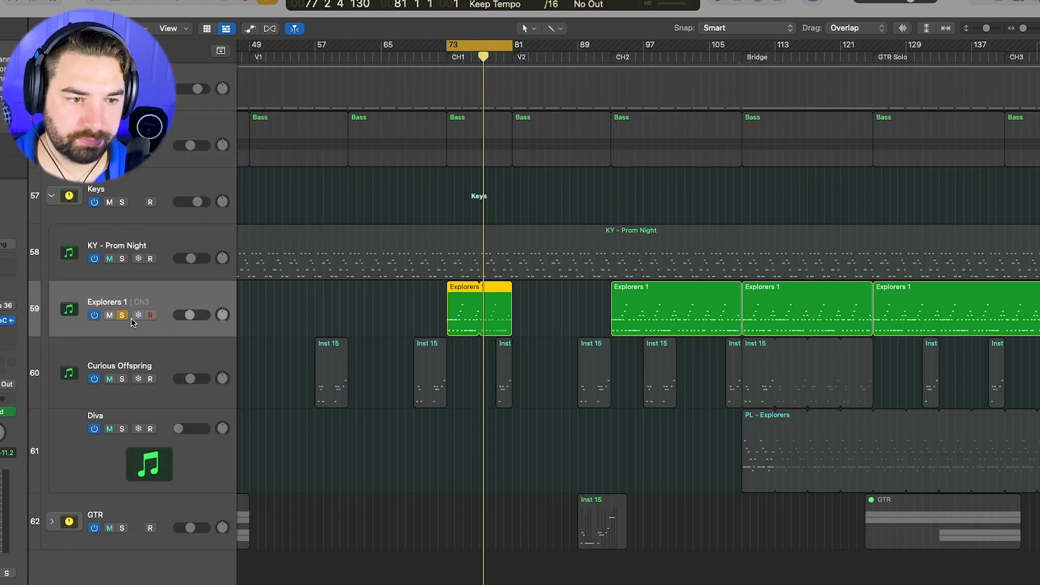
# - Remove the solo from the Explorers 1 track
pyautogui.click(110, 313)
pyautogui.scroll(-1, 186, 298)
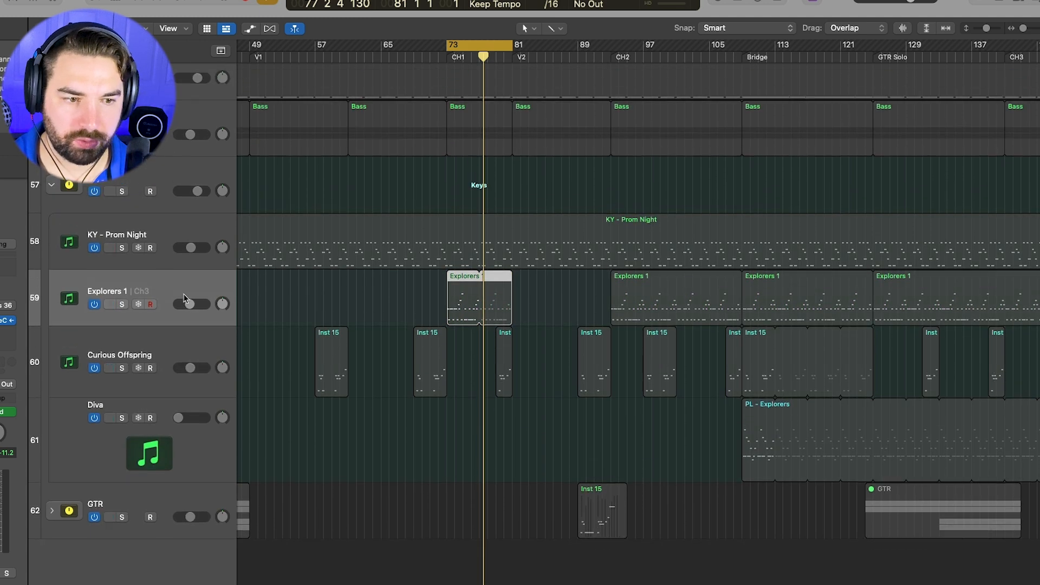
# - Solo the Curious Offspring track, examine its Syntronik 2 instrument settings, and close the instrument
pyautogui.click(123, 368)
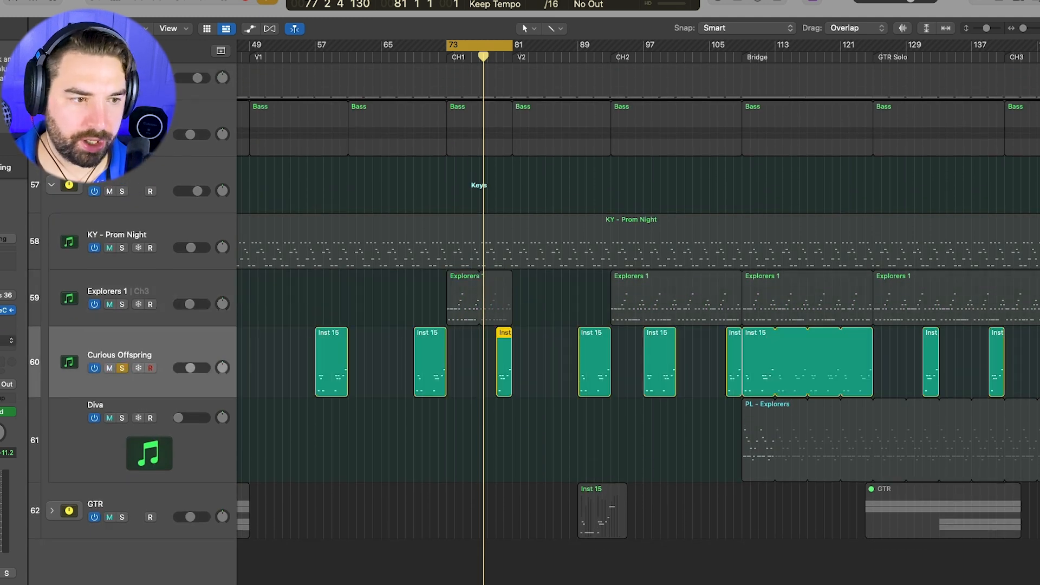
pyautogui.click(1, 295)
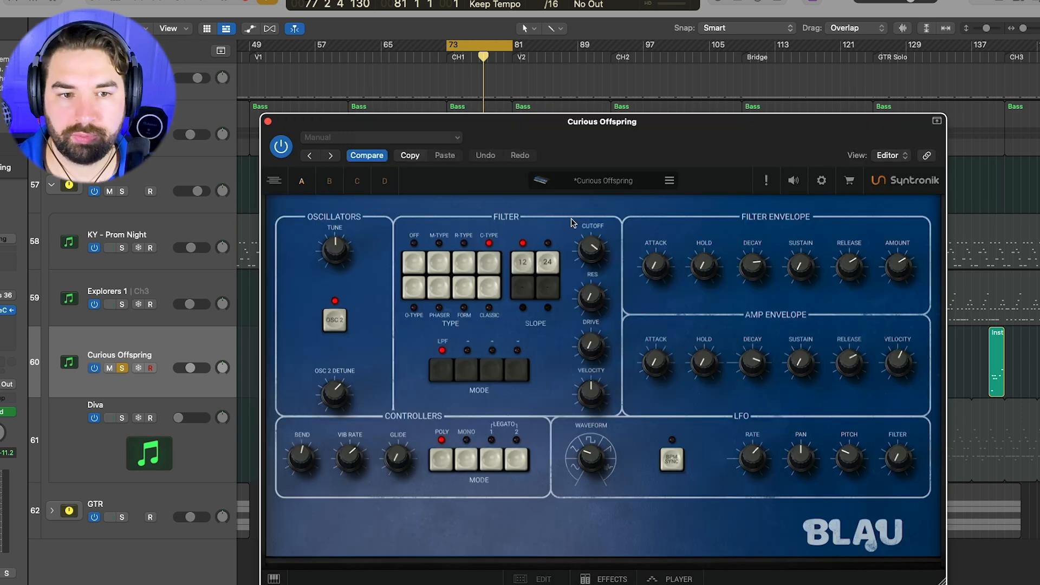
pyautogui.moveTo(549, 122); pyautogui.dragTo(440, 93)
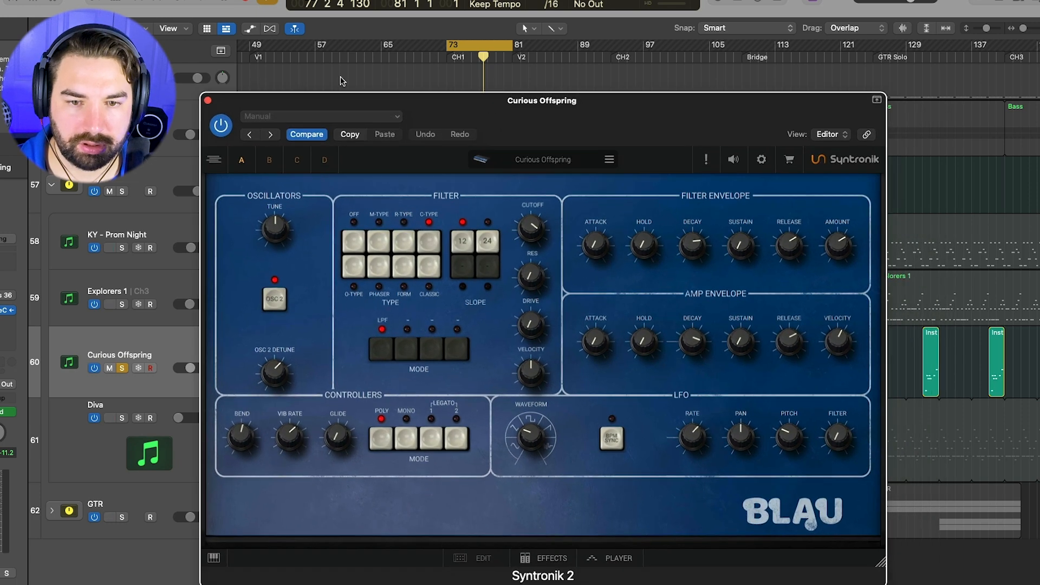
pyautogui.click(211, 101)
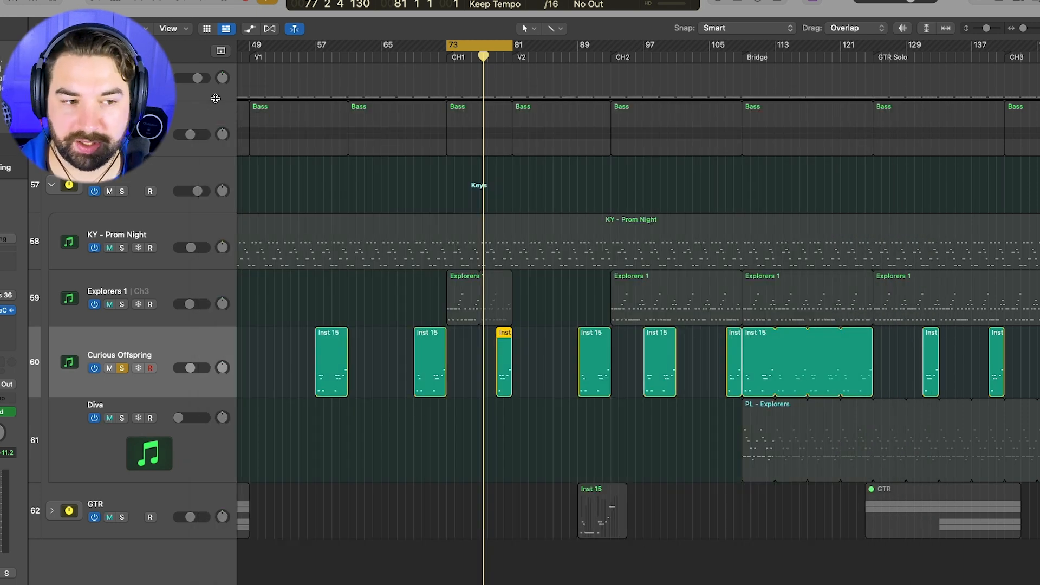
# - Return the playhead to bar 73, examine the Channel EQ and SlickEQ settings on Curious Offspring, and close its open effects
pyautogui.click(448, 56)
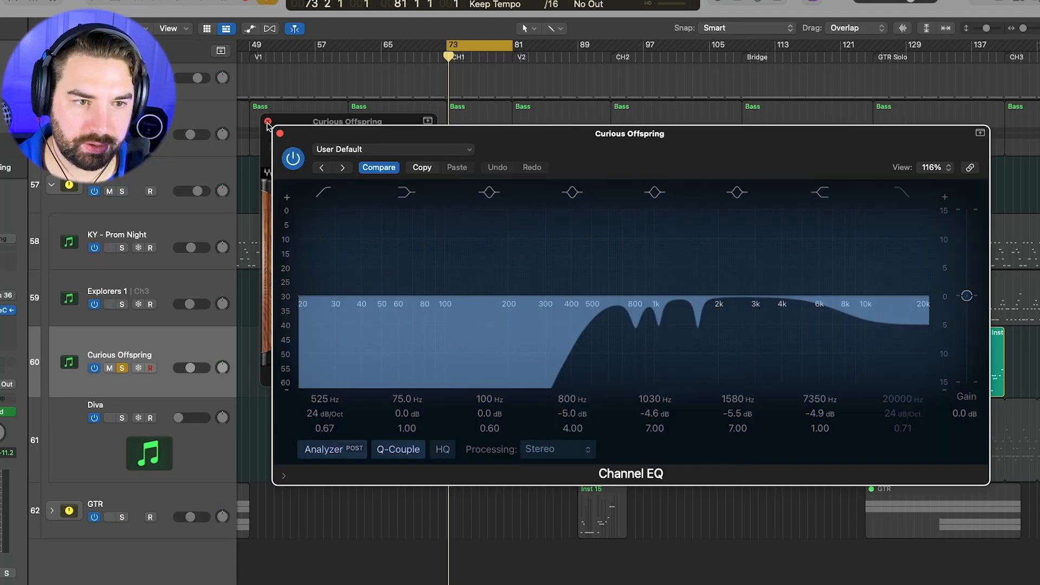
pyautogui.click(268, 121)
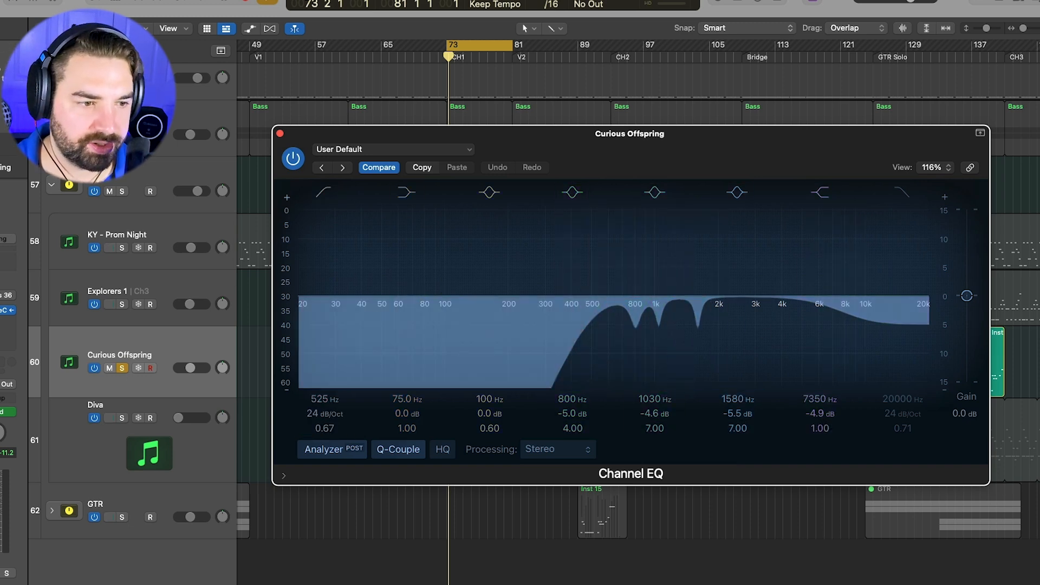
pyautogui.moveTo(523, 122); pyautogui.dragTo(546, 146)
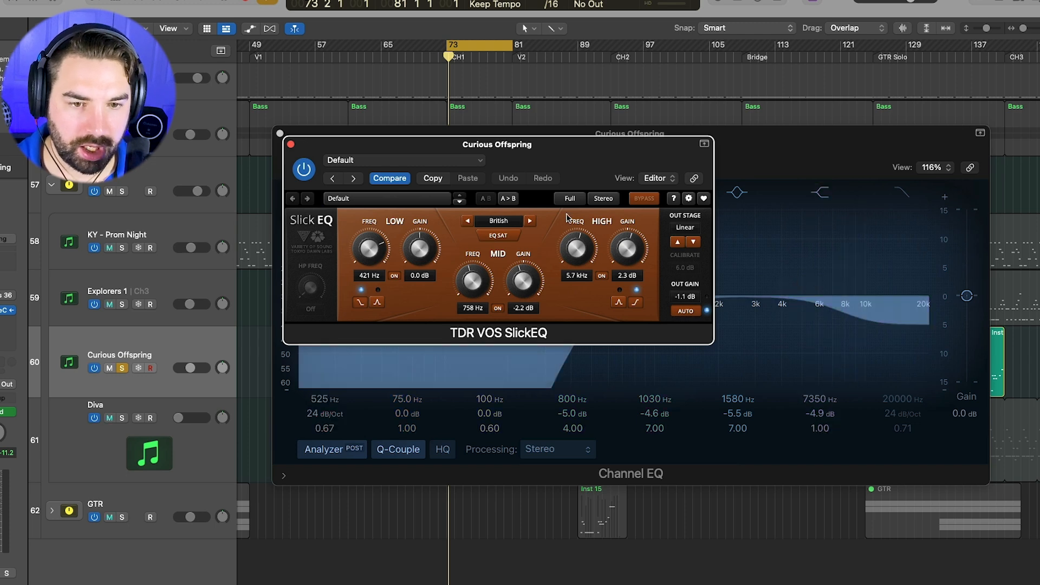
pyautogui.moveTo(555, 160); pyautogui.dragTo(328, 163)
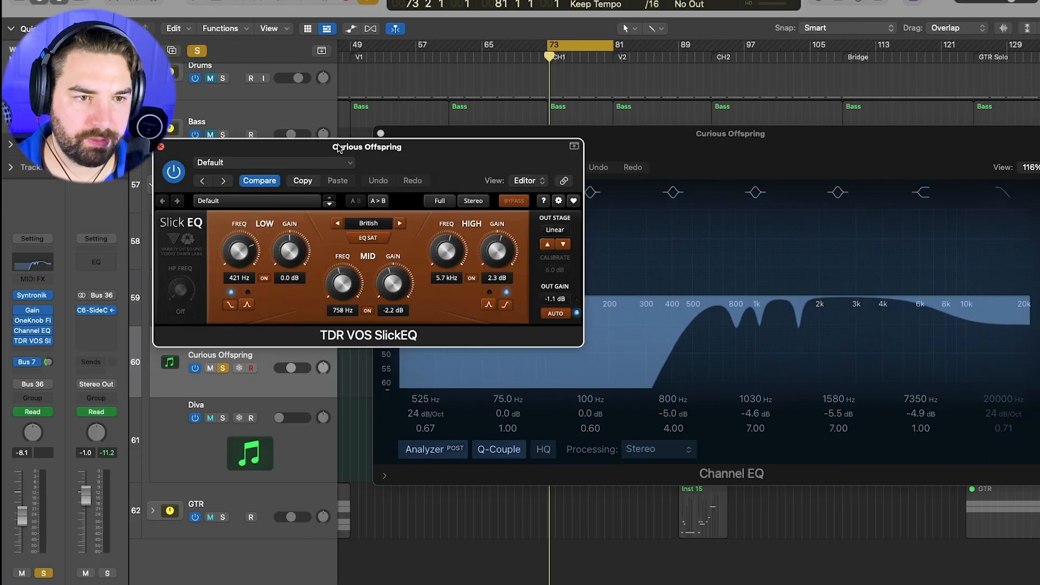
pyautogui.click(161, 147)
pyautogui.click(380, 134)
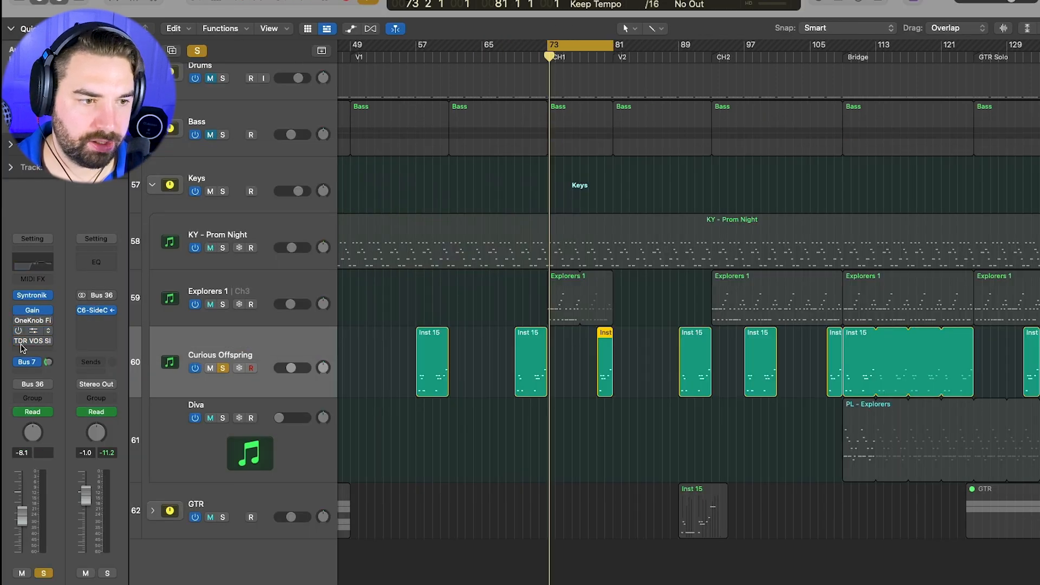
# - Compare the effects chains and Bus 6 sends of the KY - Prom Night and Explorers 1 tracks
pyautogui.click(236, 279)
pyautogui.click(275, 221)
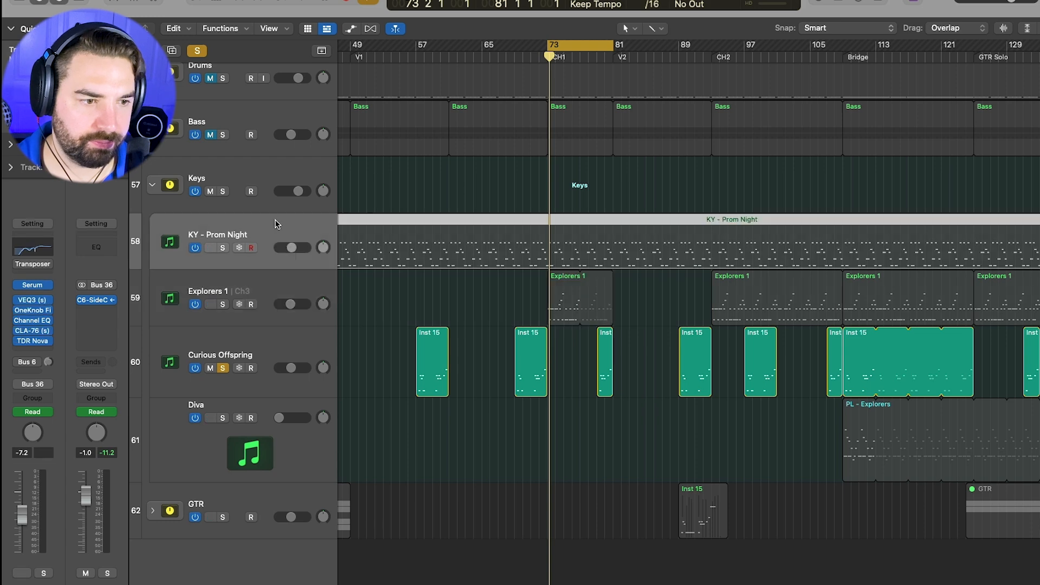
pyautogui.click(259, 274)
pyautogui.click(274, 229)
pyautogui.click(268, 299)
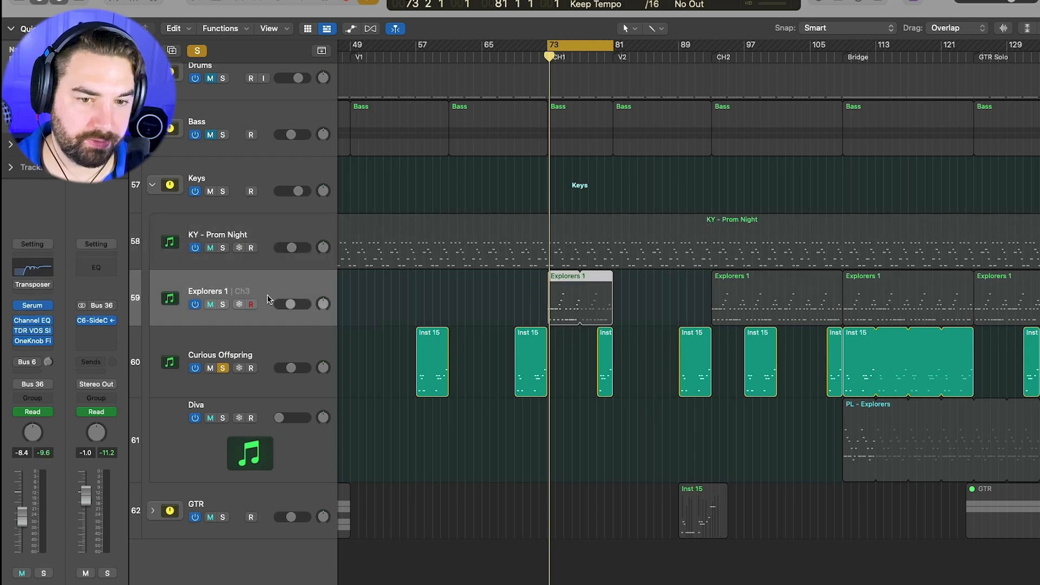
# - Examine the ValhallaSupermassive reverb on the Bus 6 return fed by KY - Prom Night, and close it
pyautogui.click(281, 238)
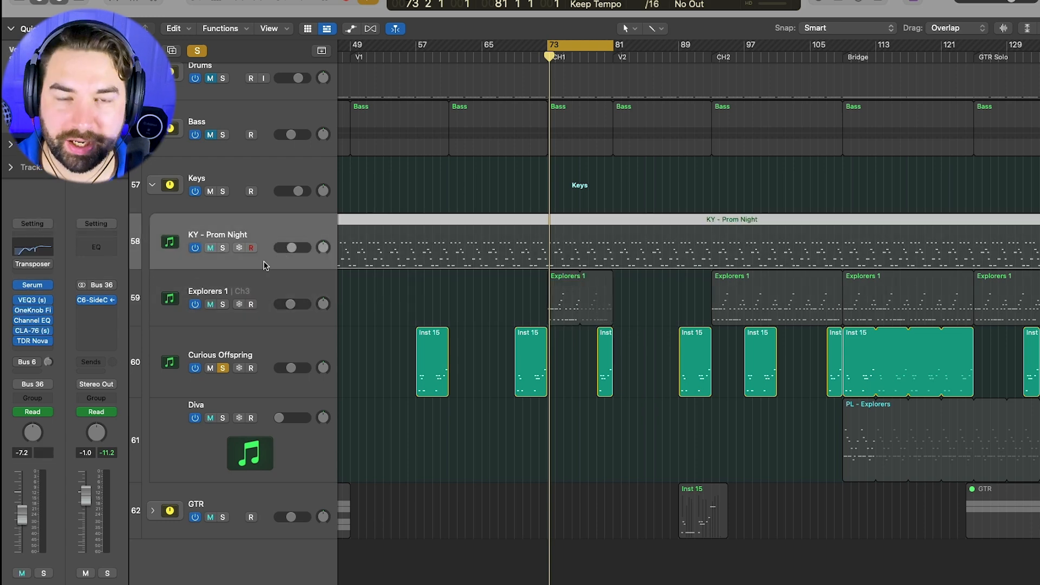
pyautogui.click(26, 367)
pyautogui.click(43, 367)
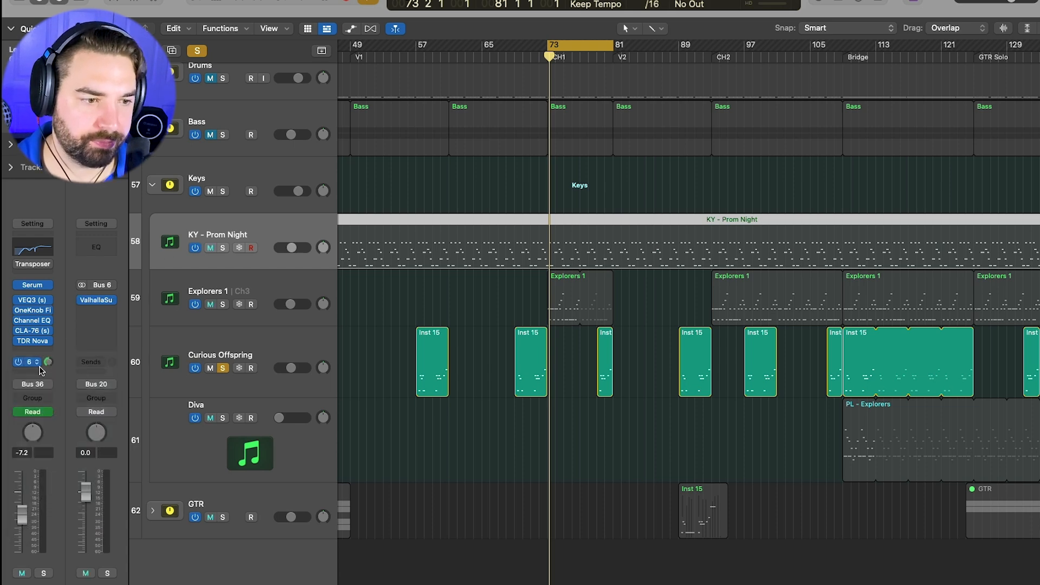
pyautogui.click(31, 367)
pyautogui.click(86, 314)
pyautogui.click(99, 302)
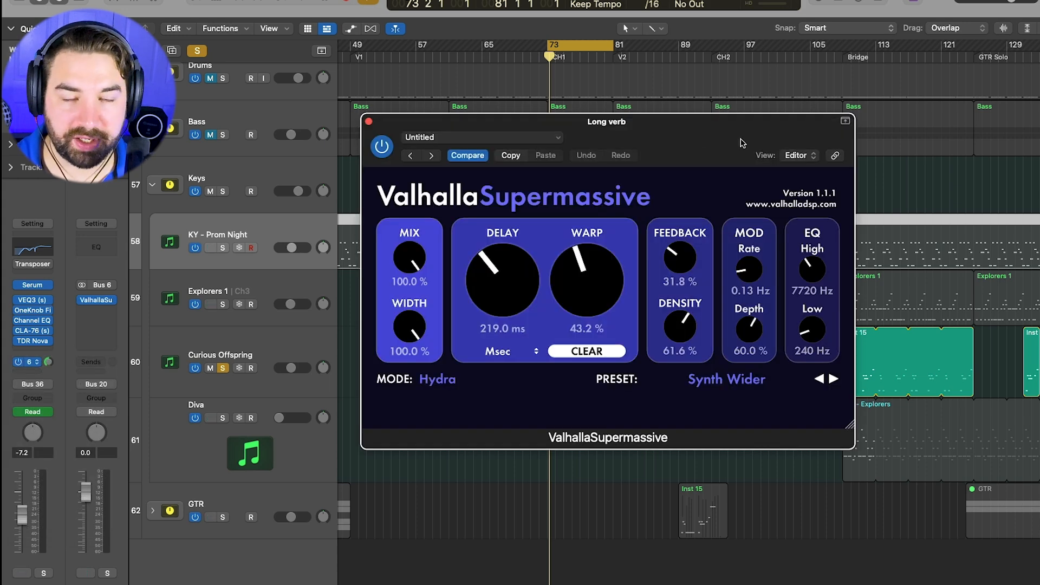
pyautogui.moveTo(725, 144); pyautogui.dragTo(714, 135)
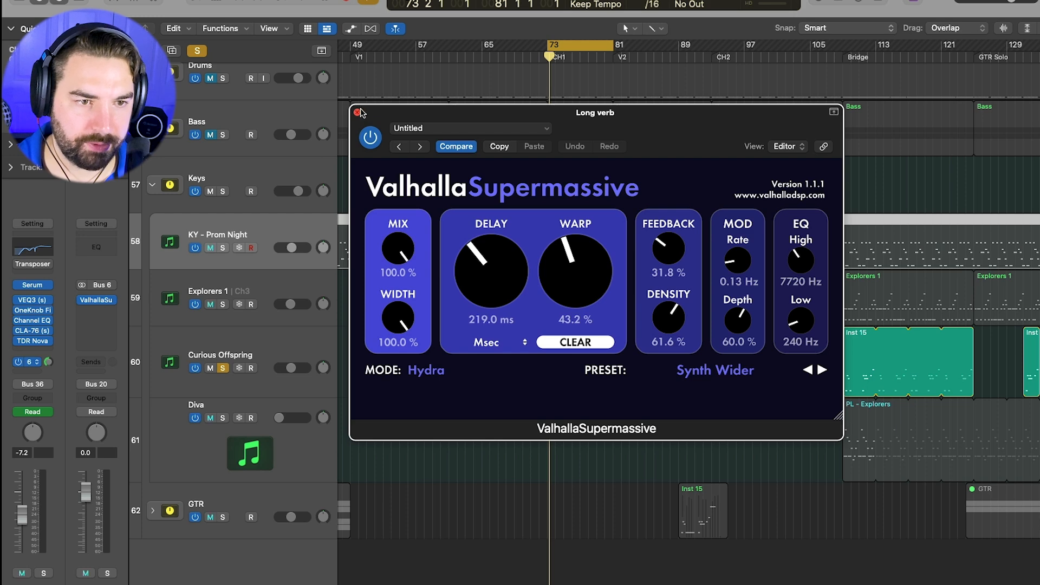
pyautogui.click(357, 113)
# - Solo KY - Prom Night in place of Curious Offspring and compare its Bus 6 reverb send bypassed and active during playback
pyautogui.click(223, 248)
pyautogui.click(223, 368)
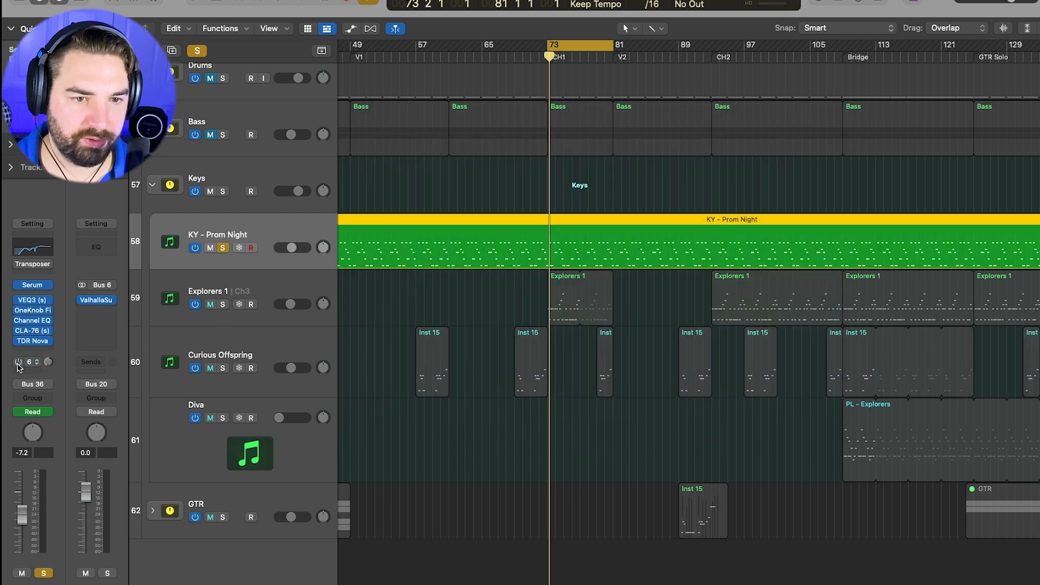
pyautogui.press('space')
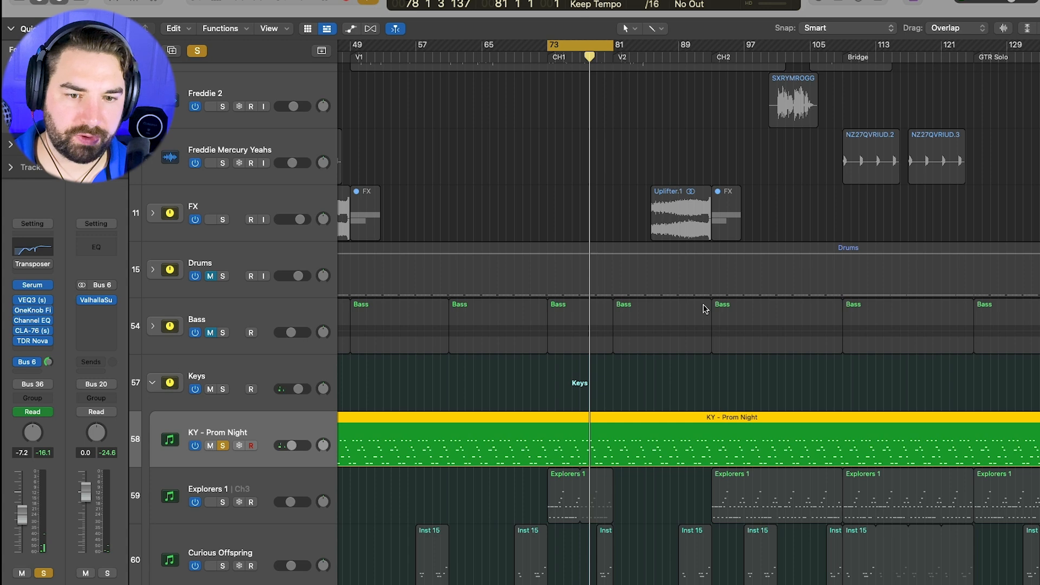
pyautogui.scroll(-5, 706, 306)
pyautogui.scroll(-1, 656, 304)
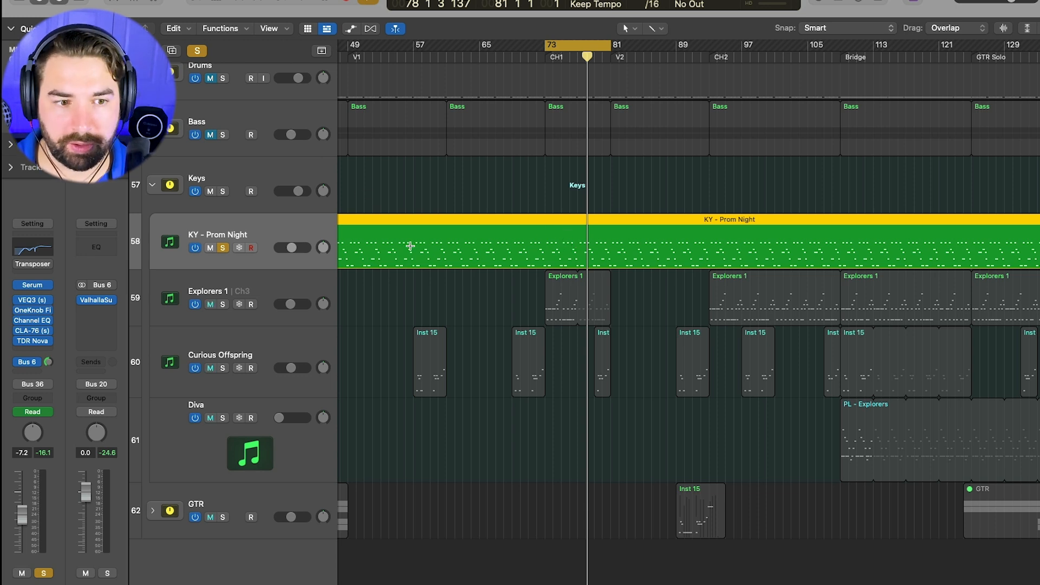
# - Solo Explorers 1 alongside KY - Prom Night and play both tracks together through the first chorus
pyautogui.click(278, 281)
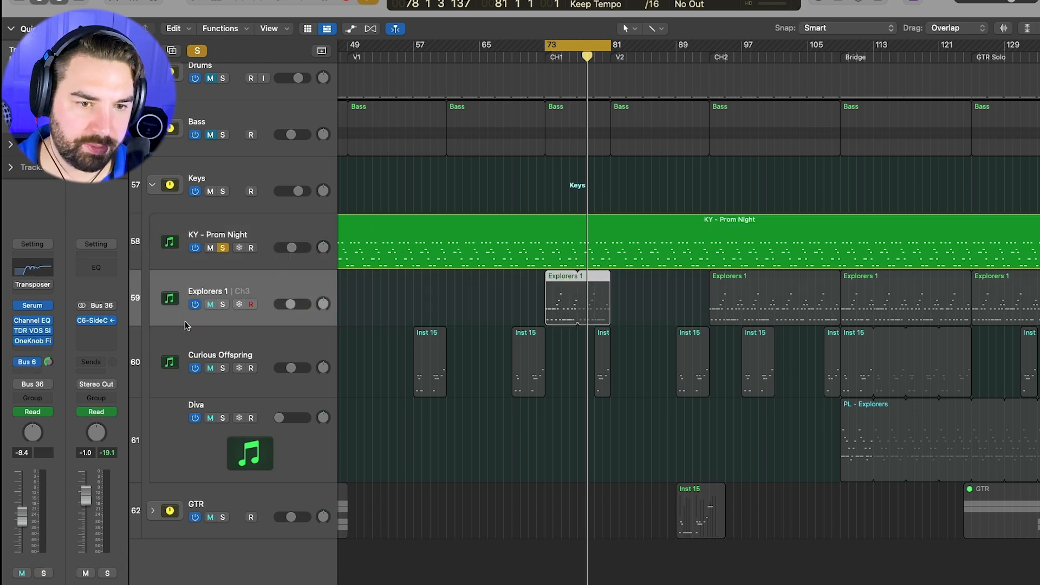
pyautogui.hotkey('ctrl', 's')
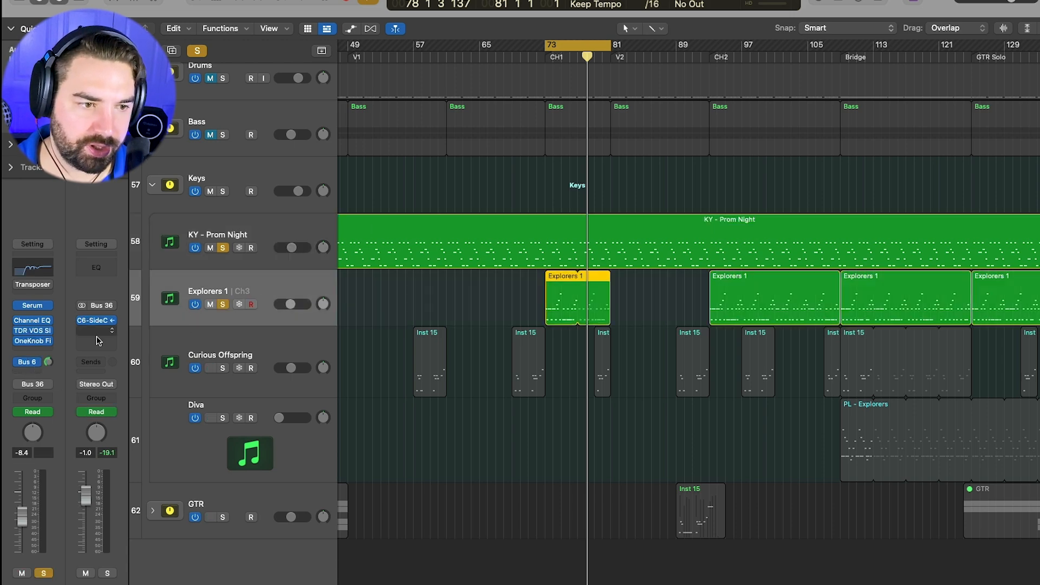
pyautogui.press('space')
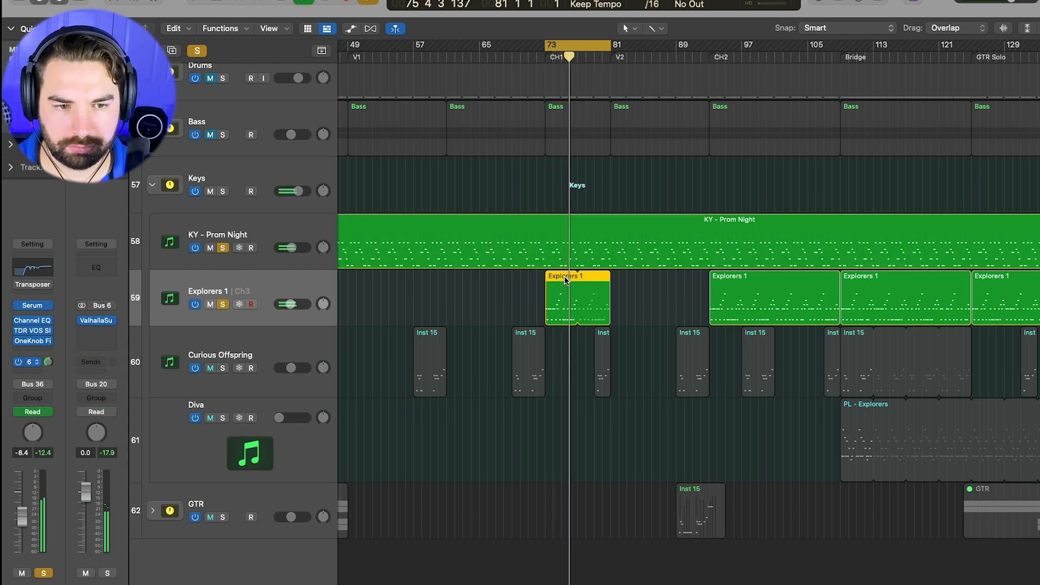
# - Examine the notes of the first-chorus Explorers 1 region in the Piano Roll, and close the editor
pyautogui.doubleClick(583, 286)
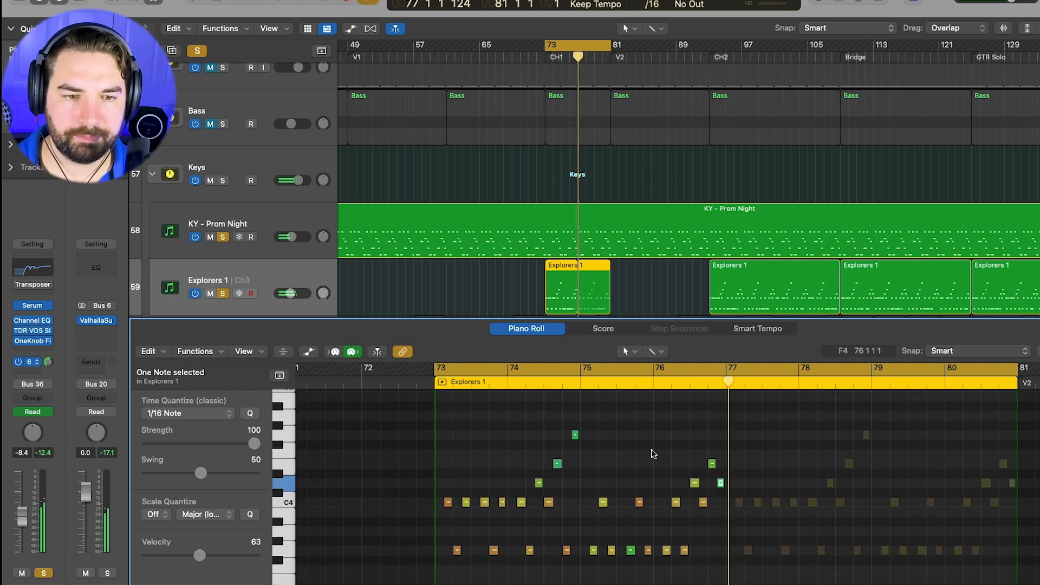
pyautogui.hscroll(-2, 654, 455)
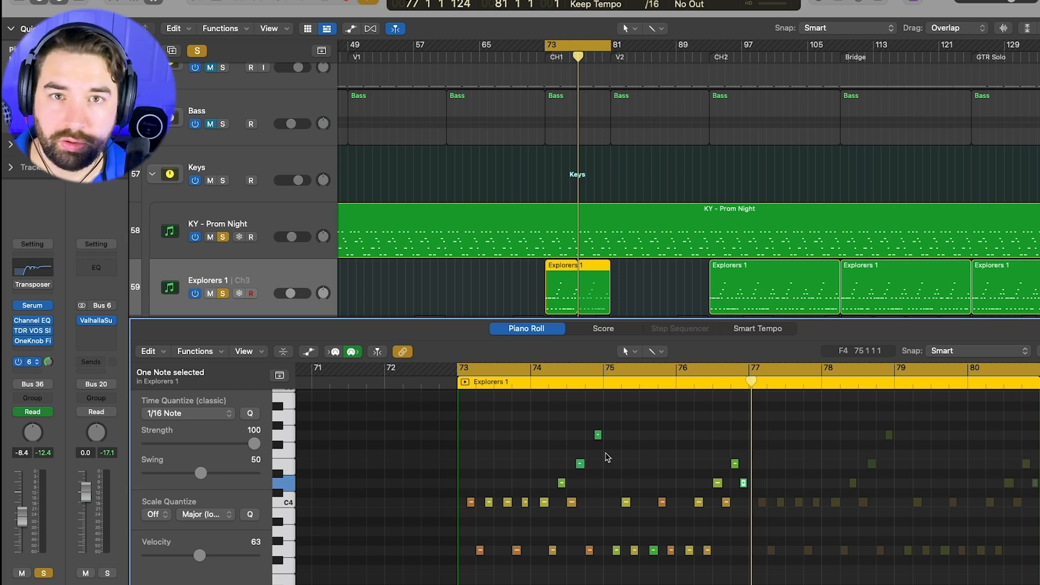
pyautogui.scroll(-1, 713, 431)
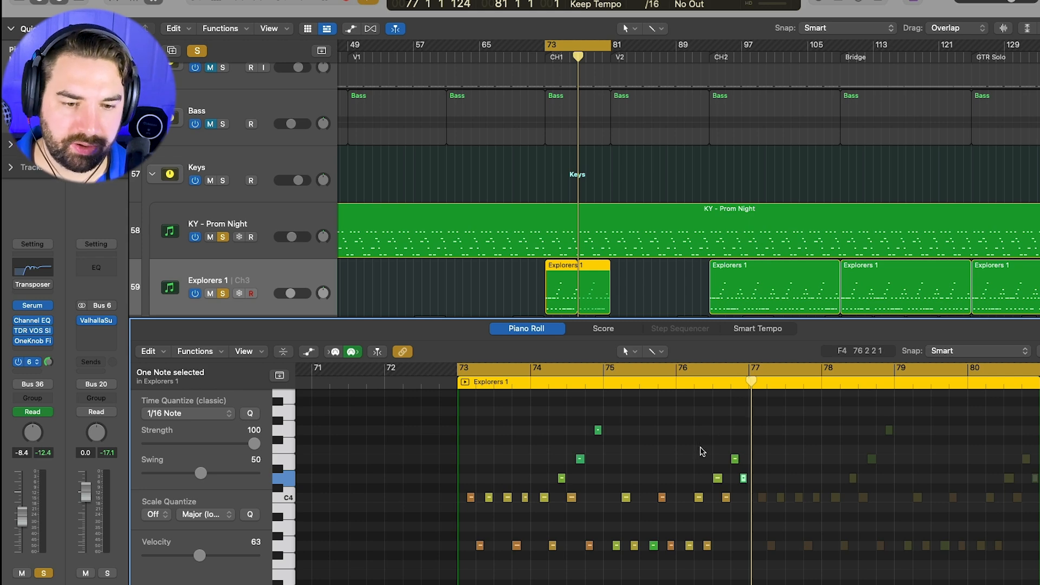
pyautogui.scroll(-5, 674, 456)
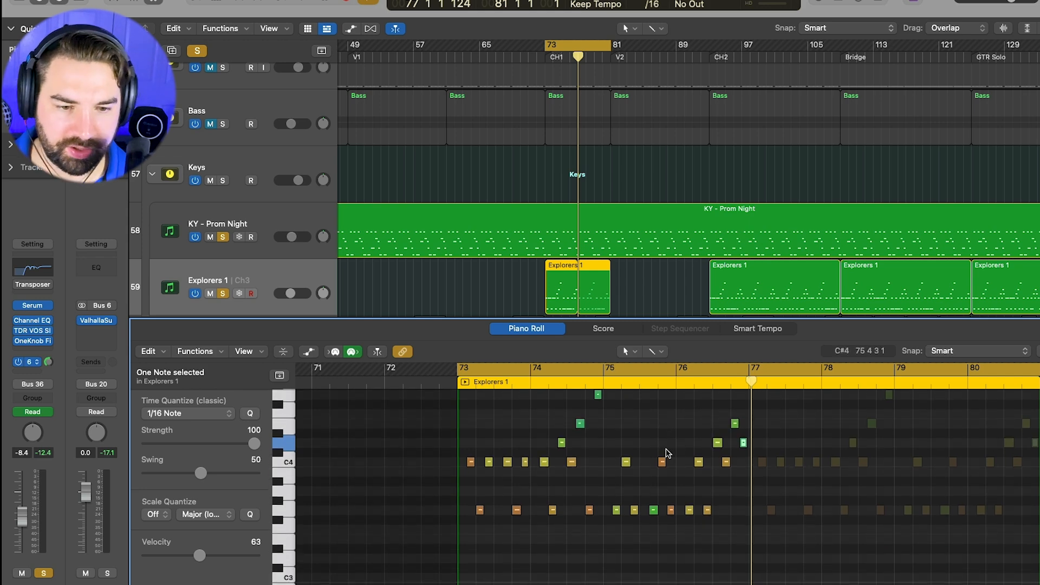
pyautogui.scroll(7, 520, 463)
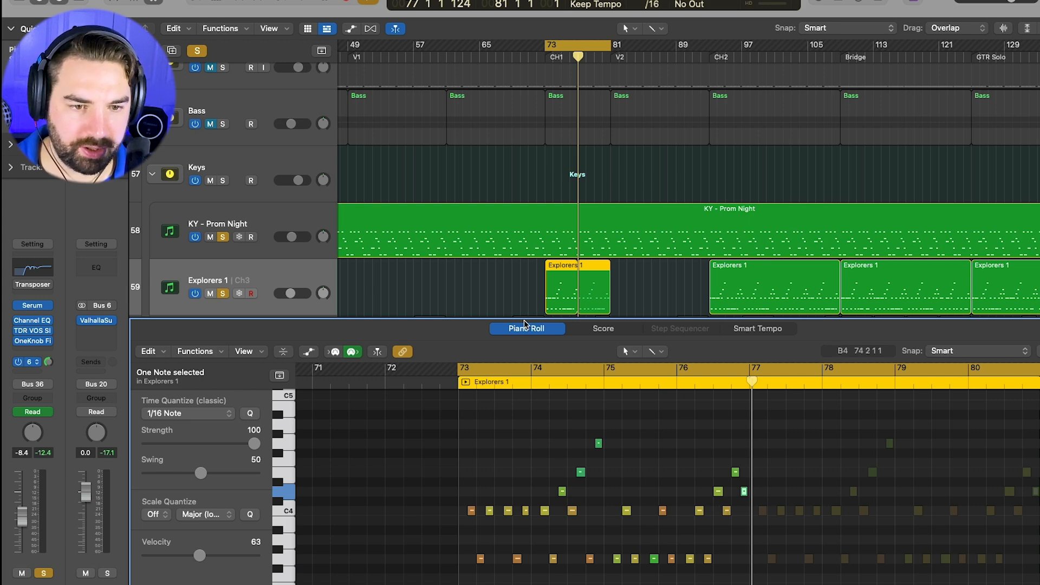
pyautogui.press('p')
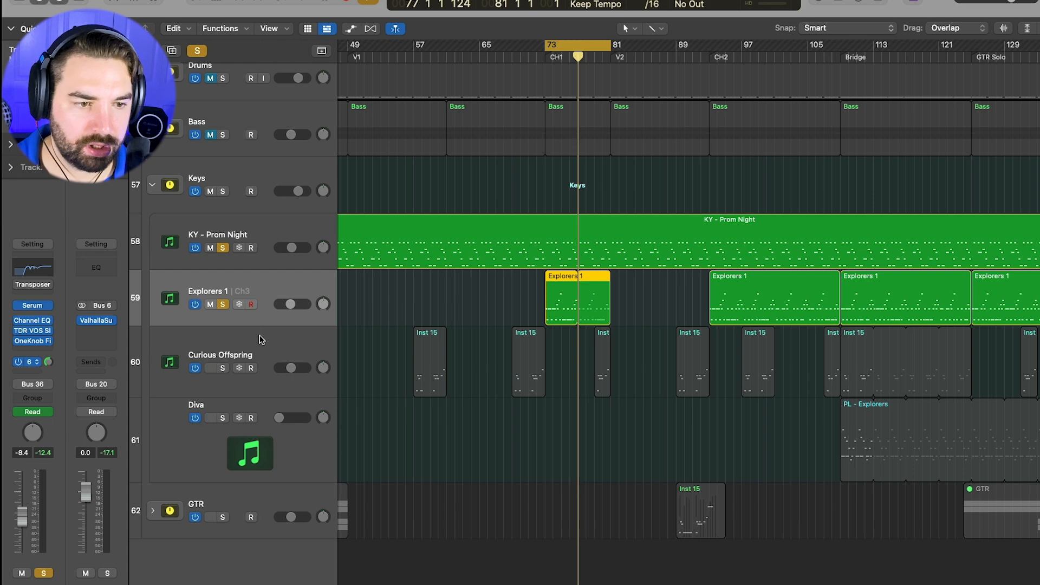
# - Solo Curious Offspring, examine the Crystalline reverb on its Bus 7 return, and close the plug-in
pyautogui.click(243, 355)
pyautogui.click(224, 368)
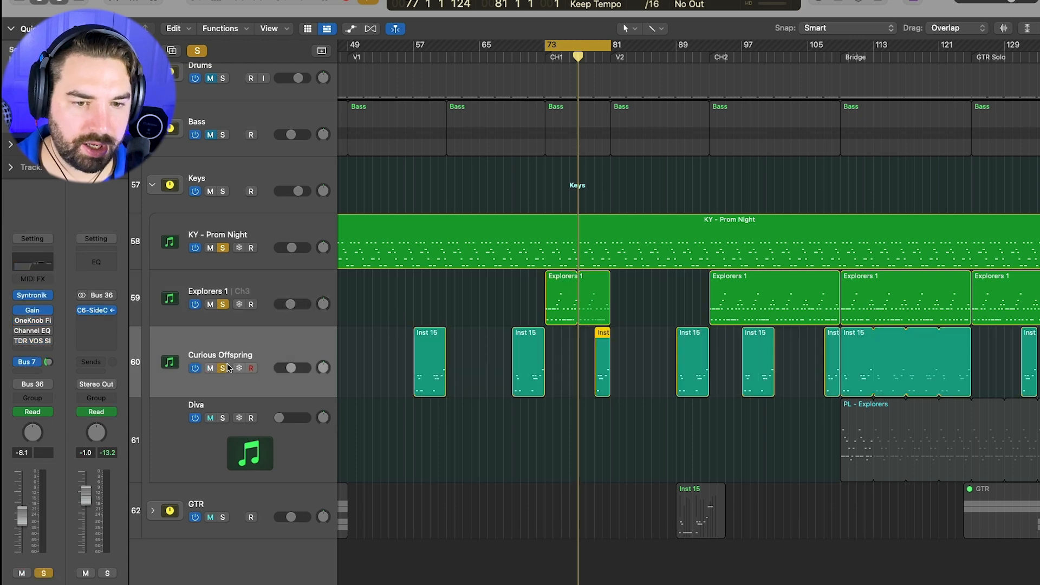
pyautogui.click(30, 363)
pyautogui.click(84, 340)
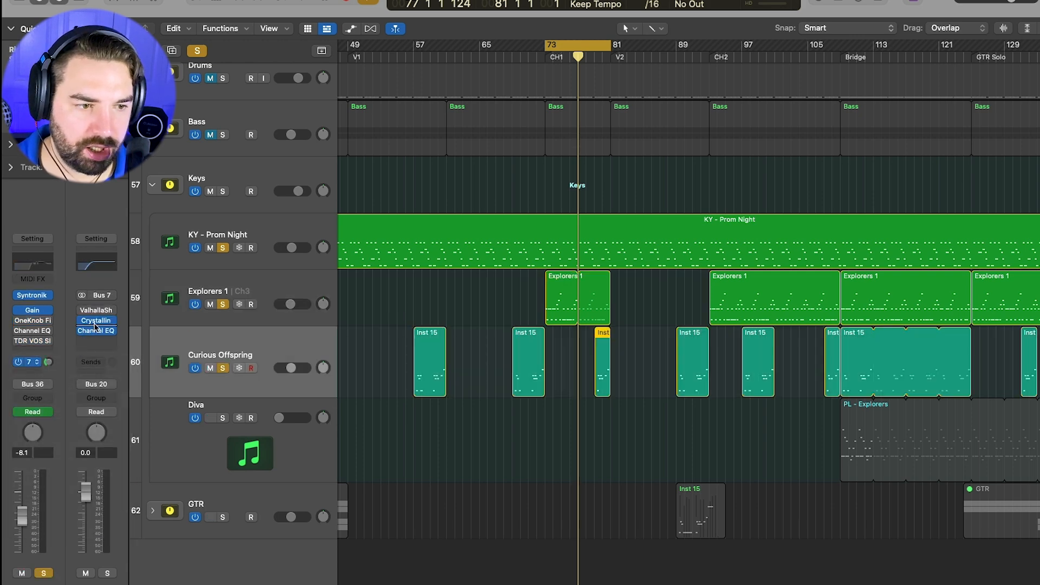
pyautogui.click(98, 321)
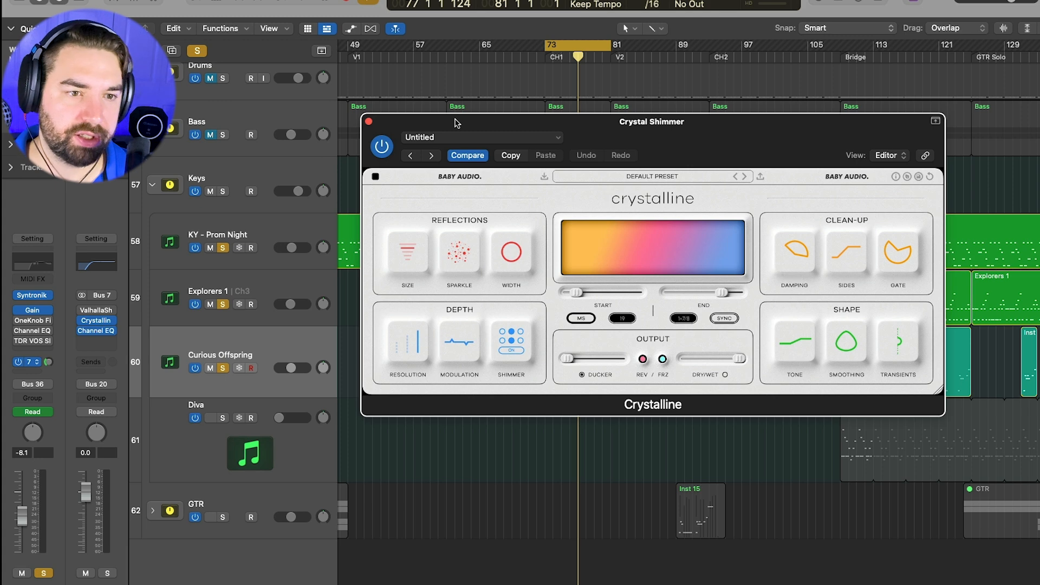
pyautogui.click(369, 122)
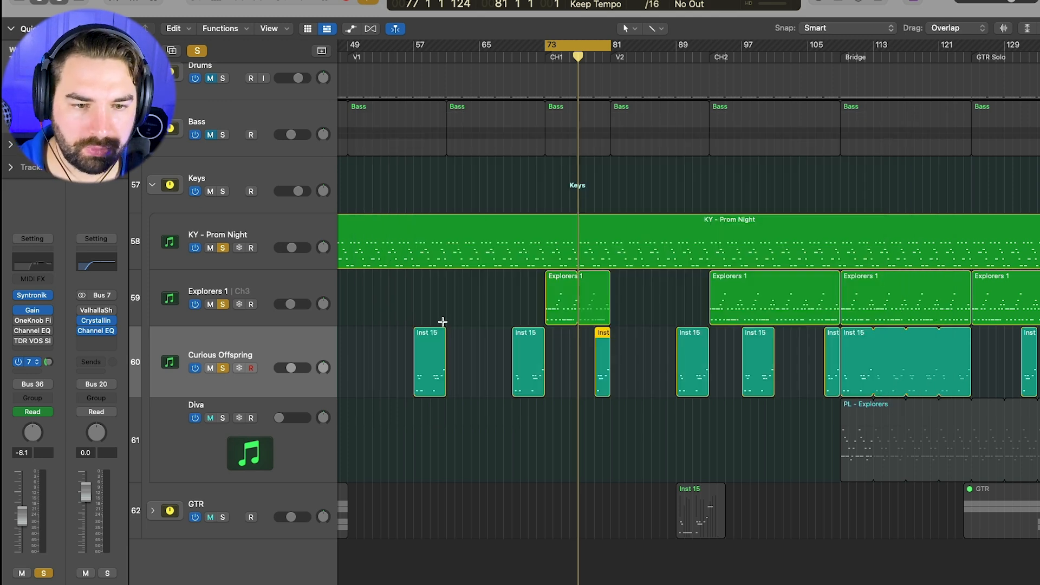
# - Leave only Curious Offspring soloed and compare its inserts and Bus 7 send bypassed and active during playback, leaving them on
pyautogui.click(222, 304)
pyautogui.click(222, 248)
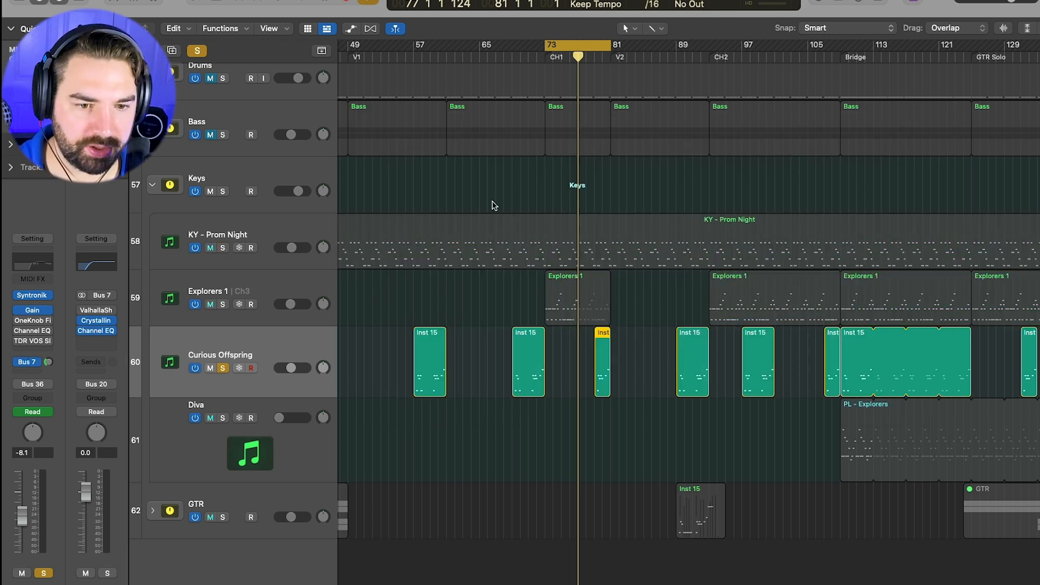
pyautogui.click(520, 55)
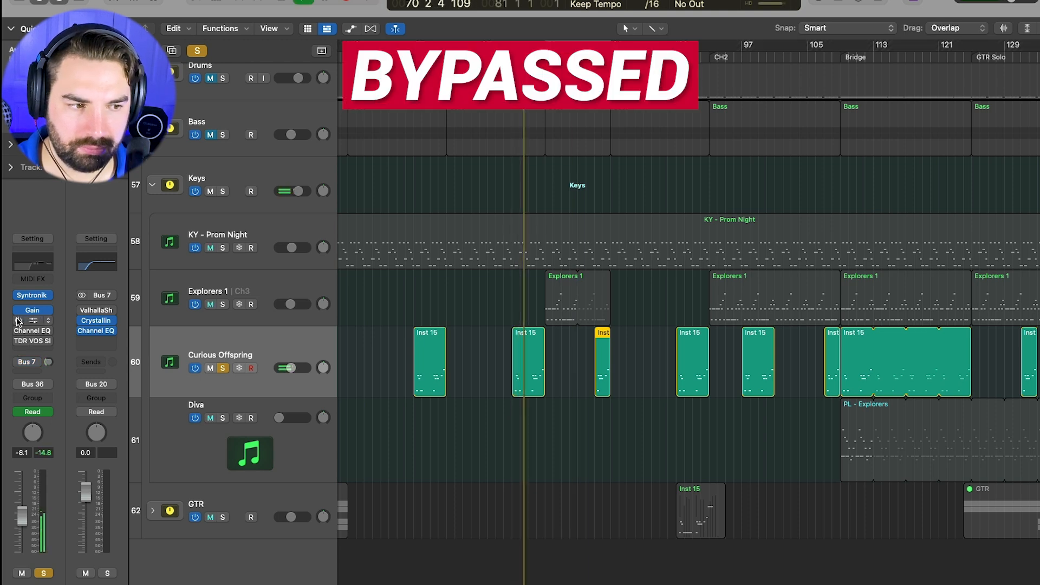
pyautogui.click(26, 362)
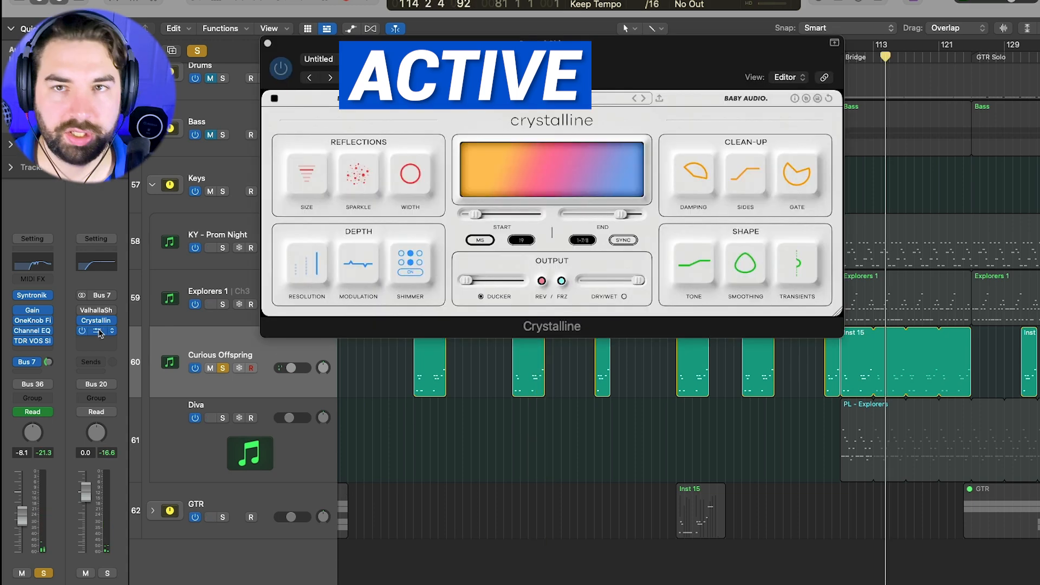
# - Examine the Channel EQ that follows Crystalline on the Bus 7 return, and close both plug-in windows
pyautogui.click(99, 332)
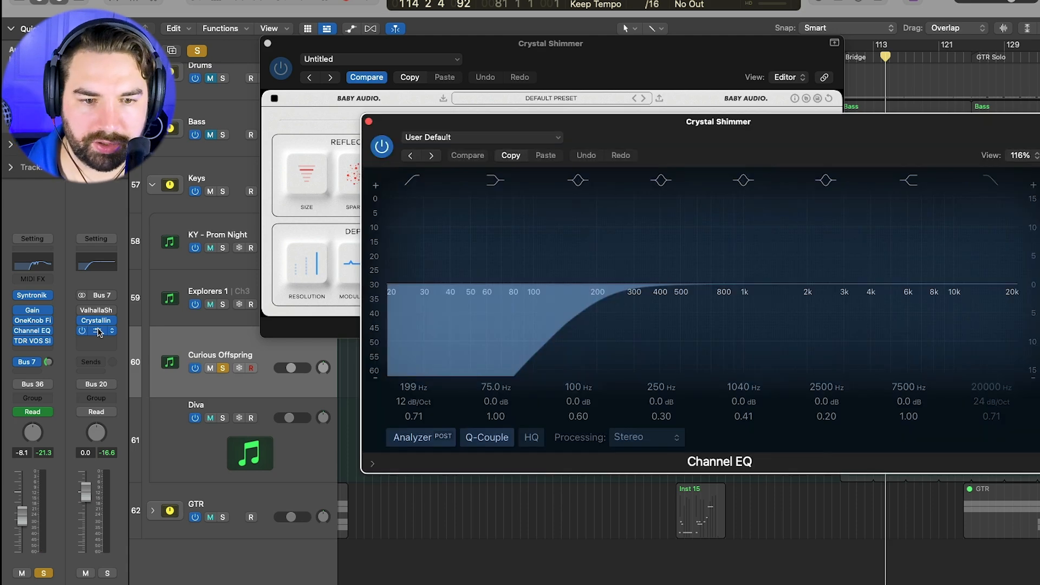
pyautogui.moveTo(727, 129); pyautogui.dragTo(607, 18)
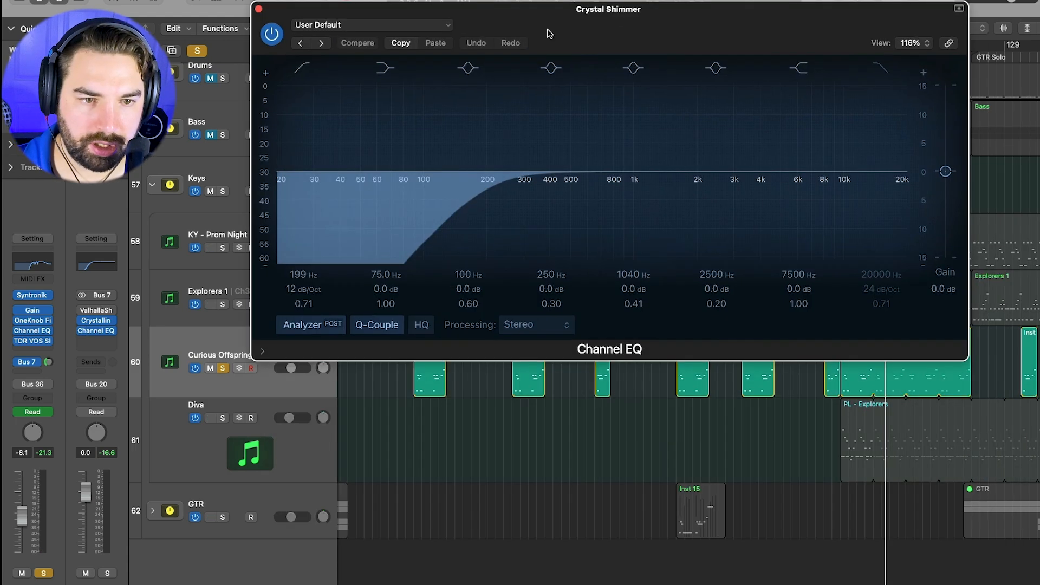
pyautogui.click(258, 9)
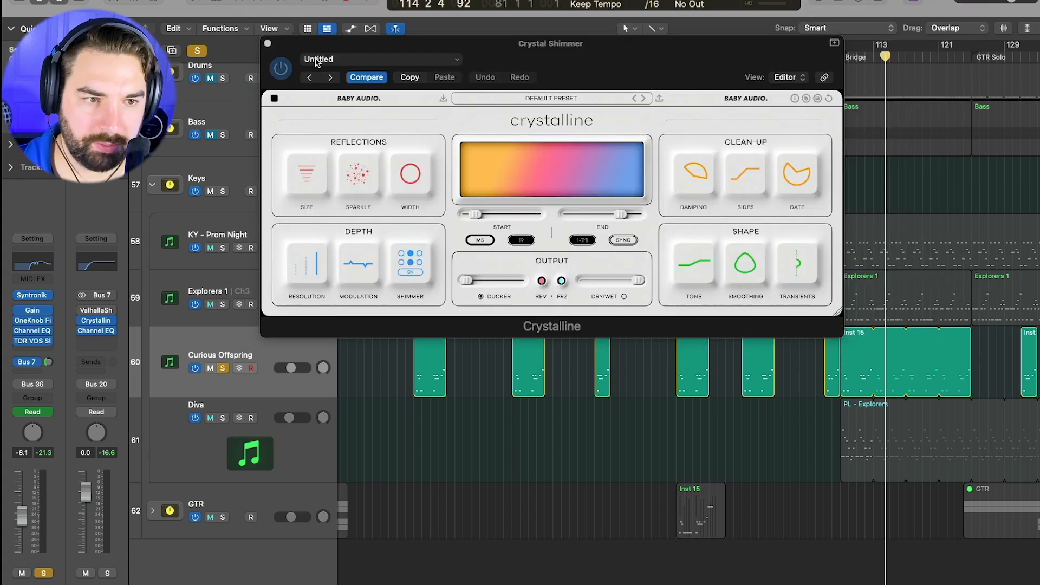
pyautogui.click(268, 43)
# - Solo the Diva track, examine its instrument with the HS Flaming June preset, and close the plug-in
pyautogui.click(206, 442)
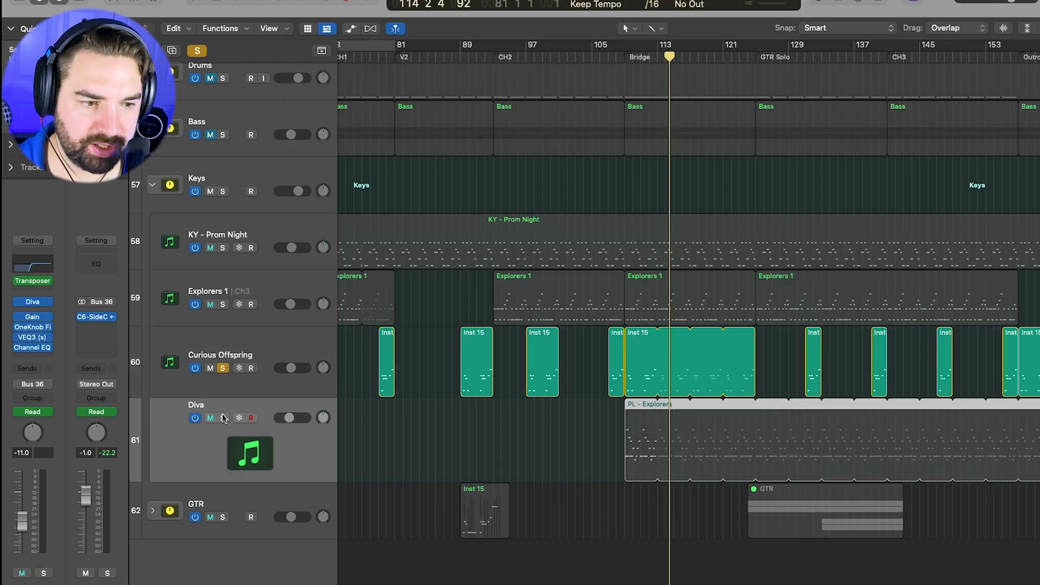
pyautogui.click(222, 418)
pyautogui.click(36, 302)
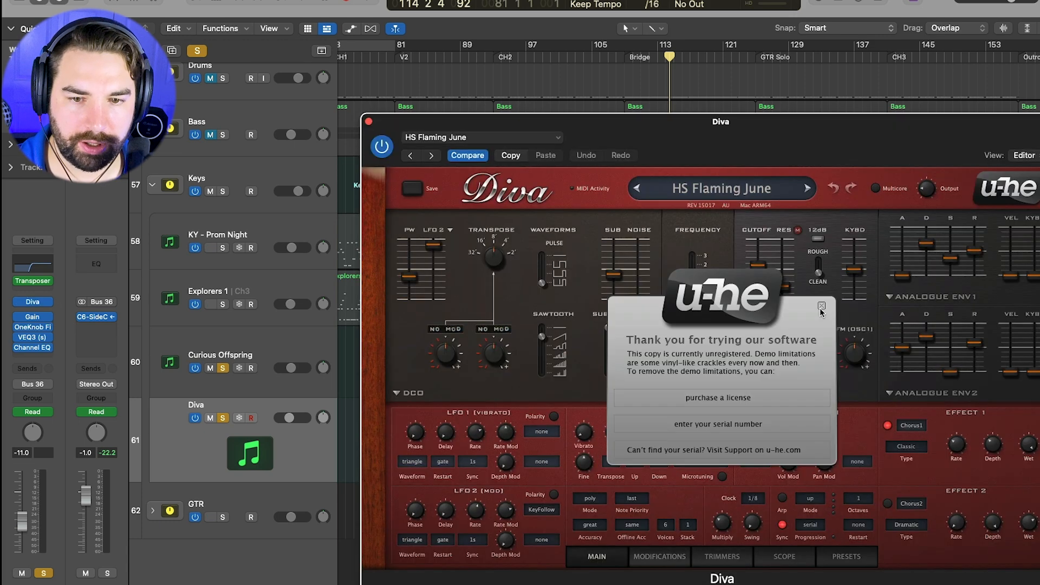
pyautogui.moveTo(813, 138); pyautogui.dragTo(779, 47)
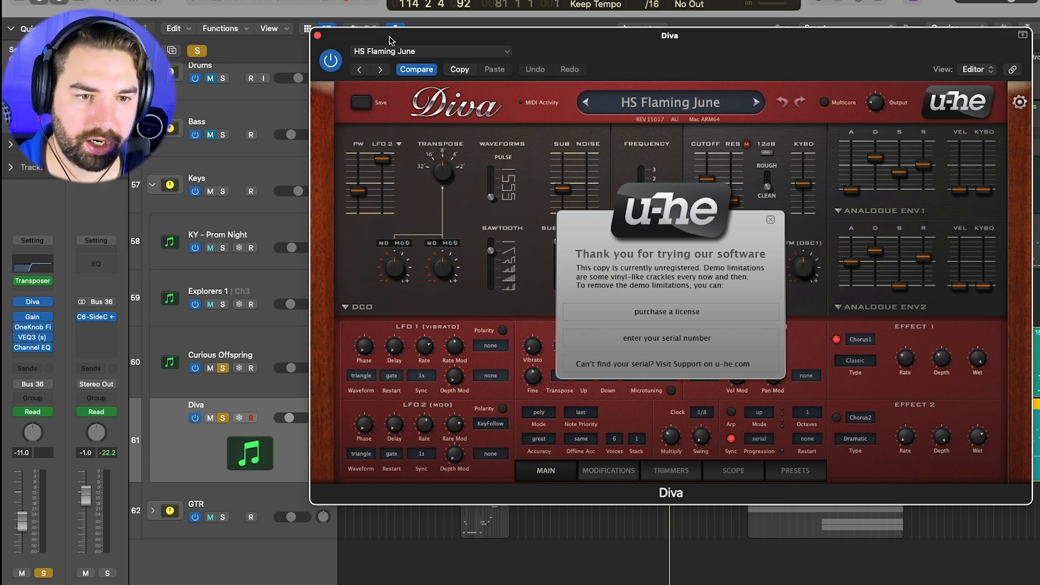
pyautogui.click(318, 36)
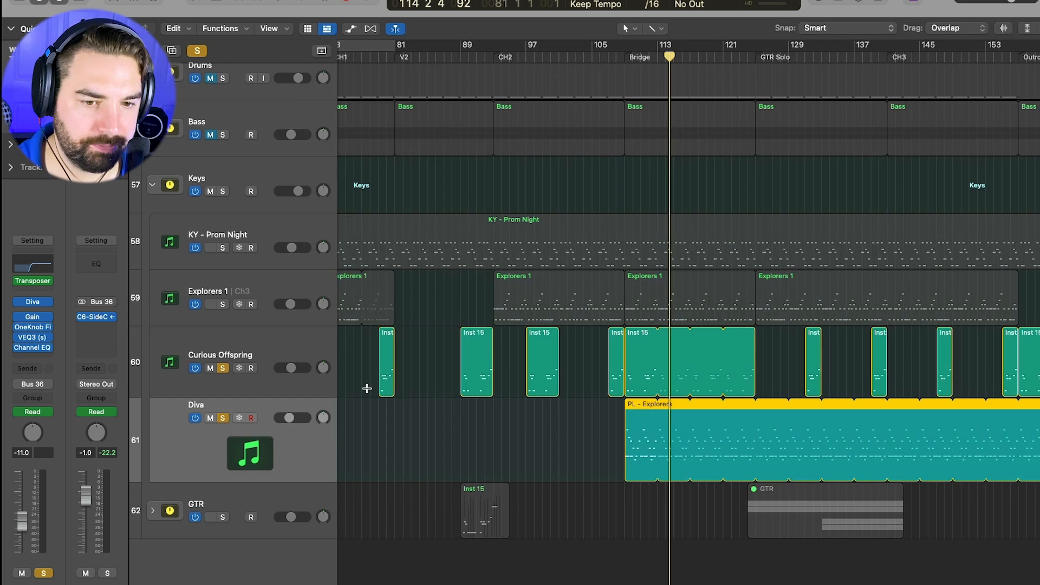
# - Leave only Diva soloed and play its part with the OneKnob, VEQ3 and Channel EQ inserts bypassed
pyautogui.click(222, 369)
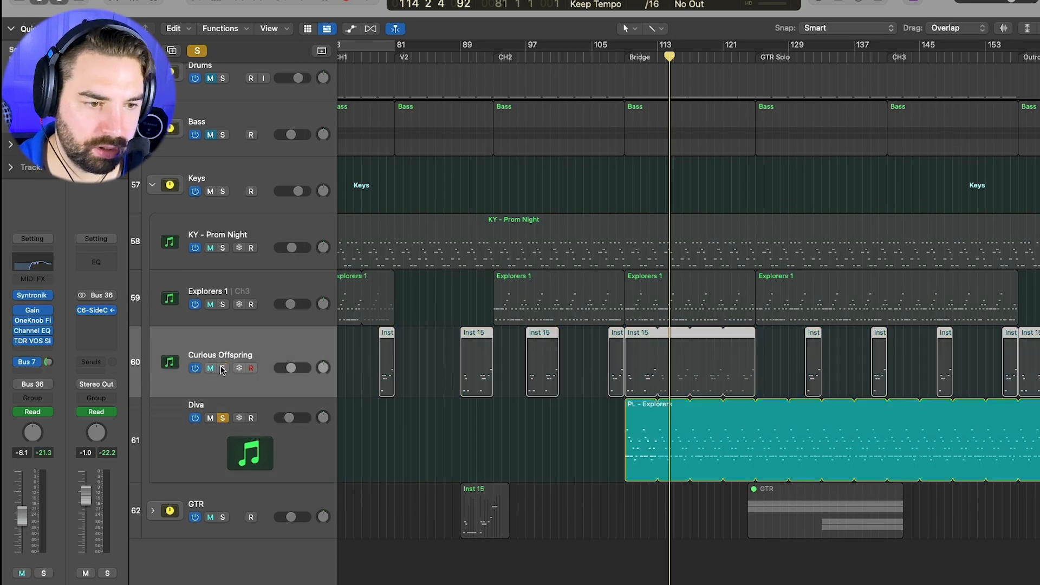
pyautogui.click(174, 420)
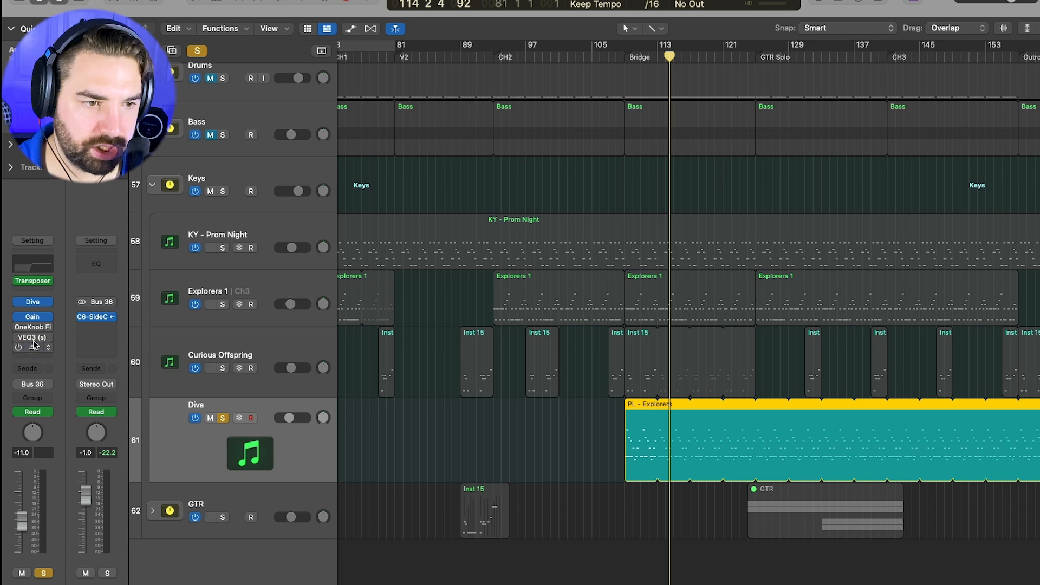
pyautogui.click(237, 177)
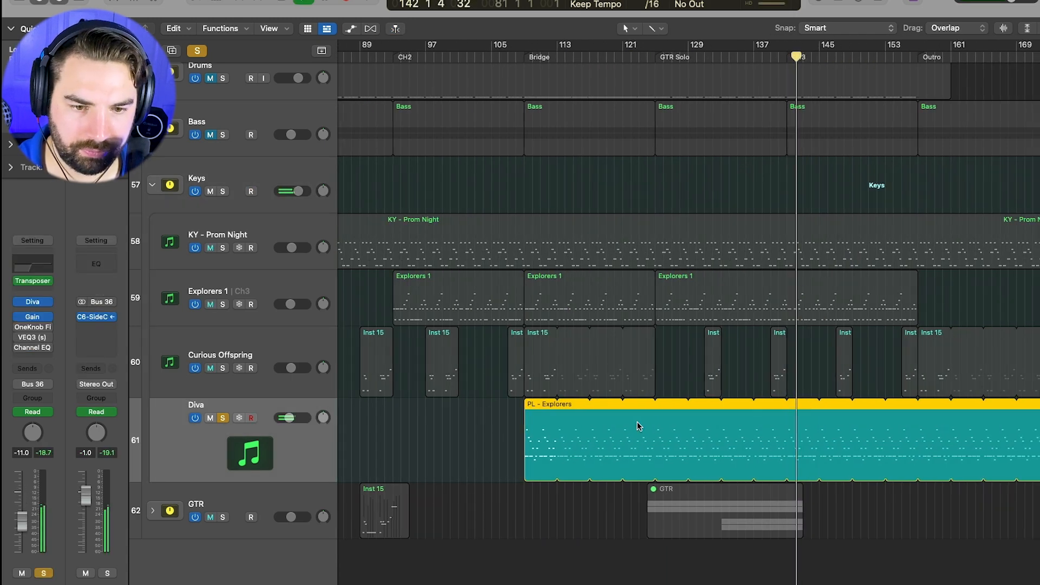
# - Examine the PL - Explorers notes in the Piano Roll alongside Diva's Channel EQ, and close the plug-ins and the editor
pyautogui.doubleClick(538, 407)
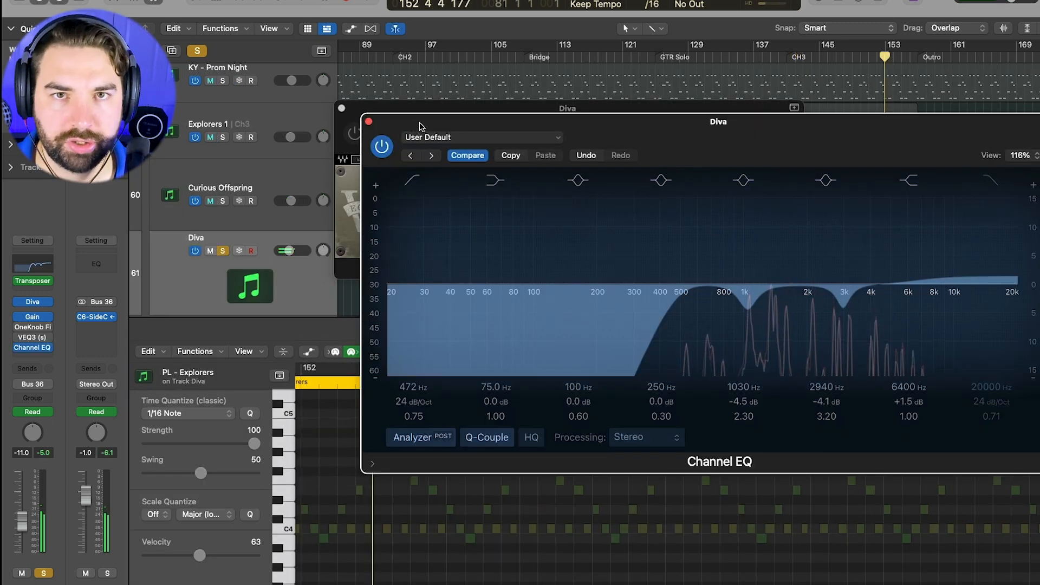
pyautogui.click(368, 121)
pyautogui.click(341, 108)
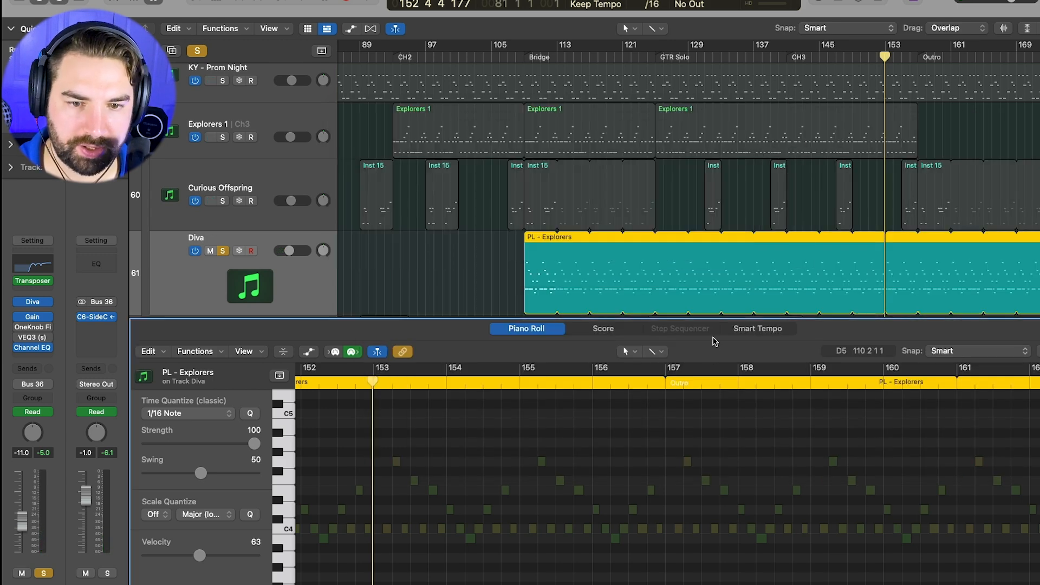
pyautogui.press('e')
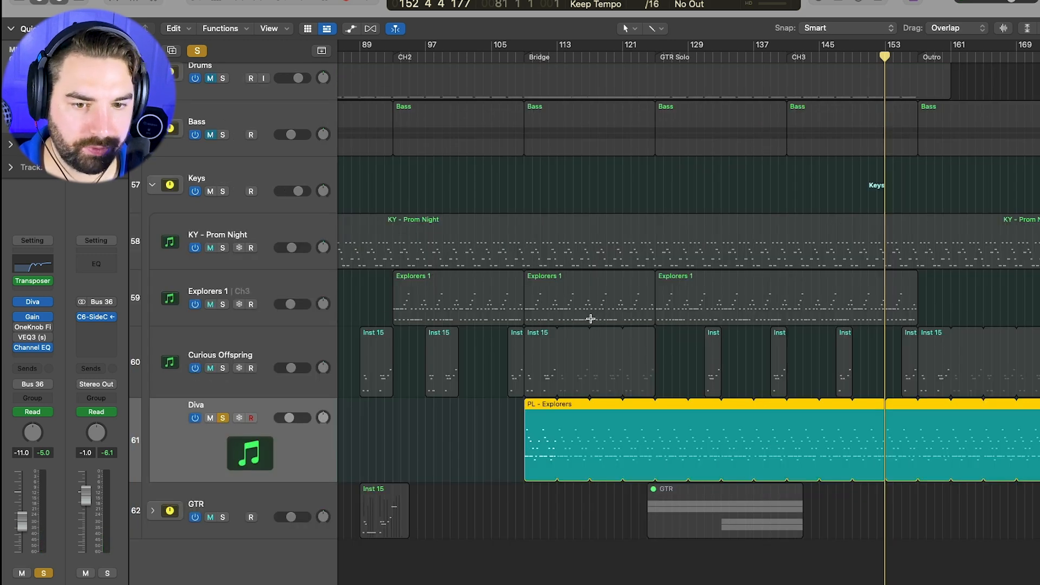
# - Examine where the Keys regions play across the arrangement, from the first chorus through the bridge to the outro
pyautogui.scroll(10, 591, 318)
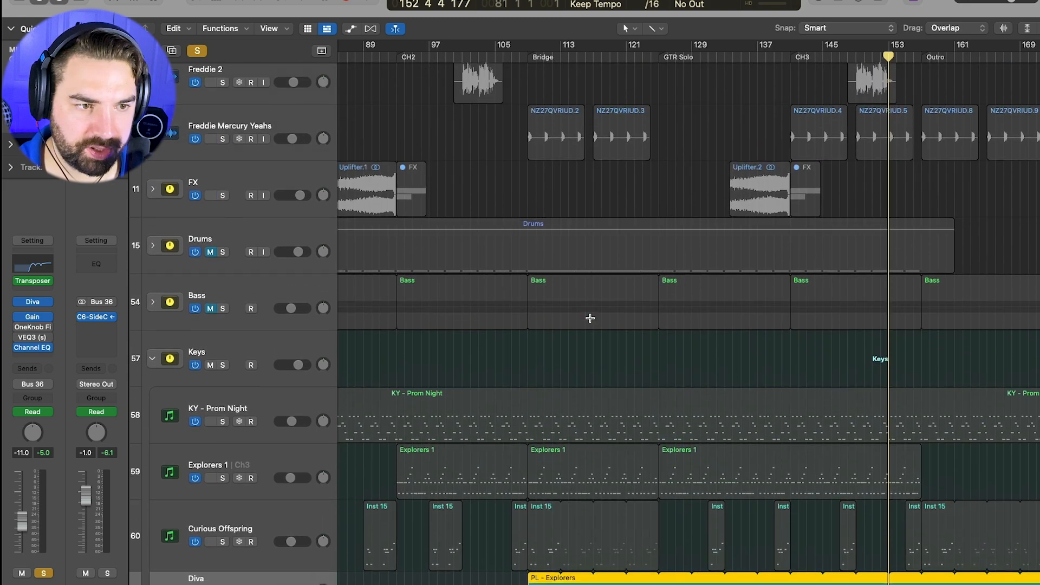
pyautogui.scroll(-10, 591, 318)
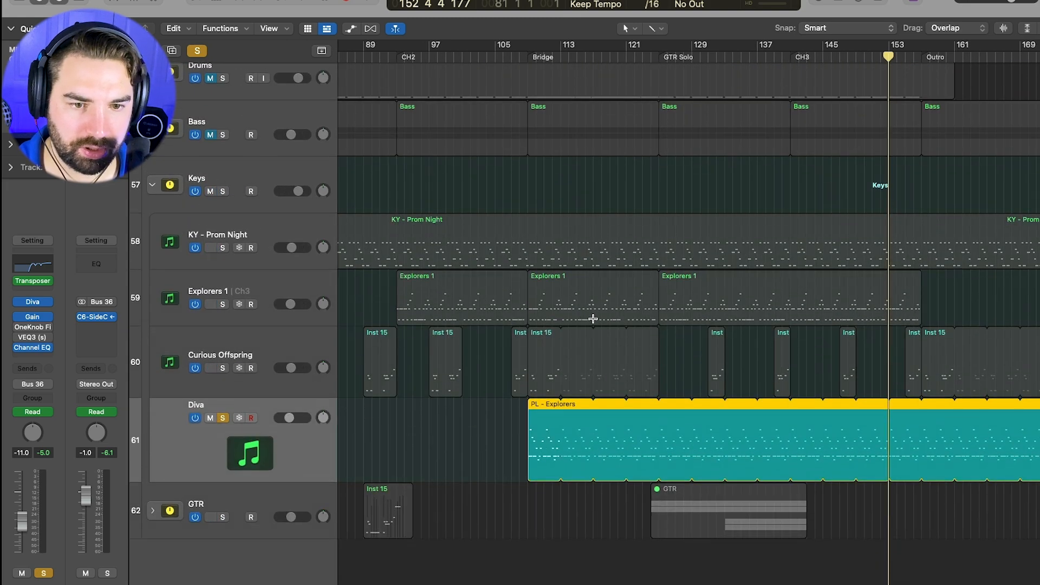
pyautogui.hscroll(-10, 592, 318)
pyautogui.hscroll(8, 833, 243)
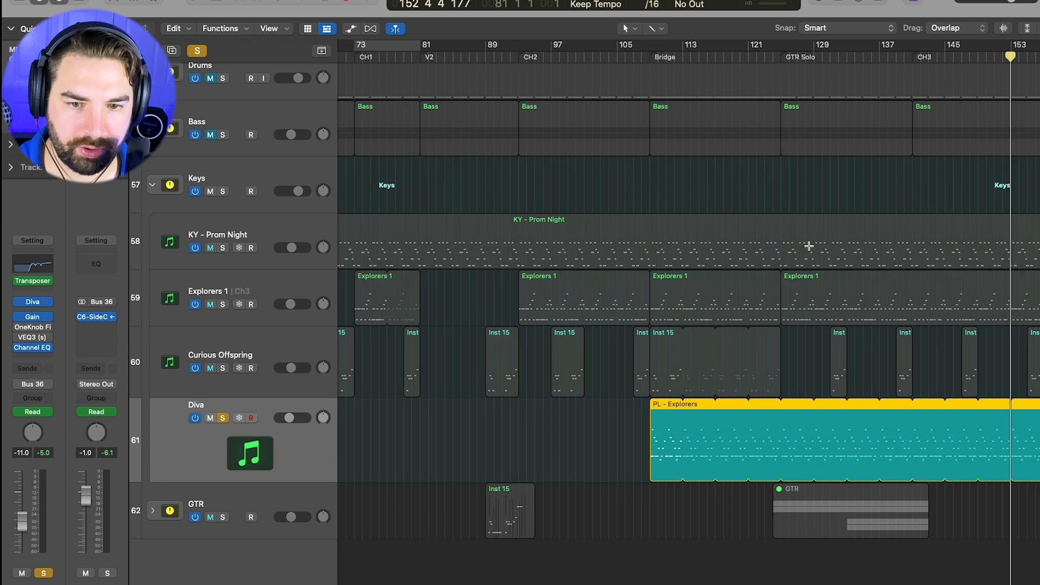
pyautogui.scroll(3, 802, 284)
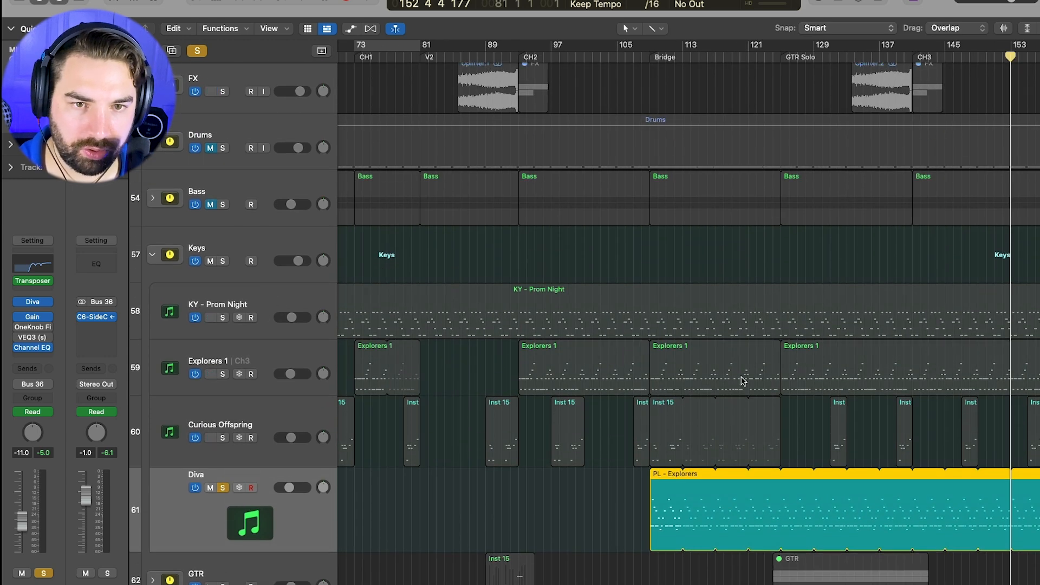
pyautogui.scroll(-3, 886, 379)
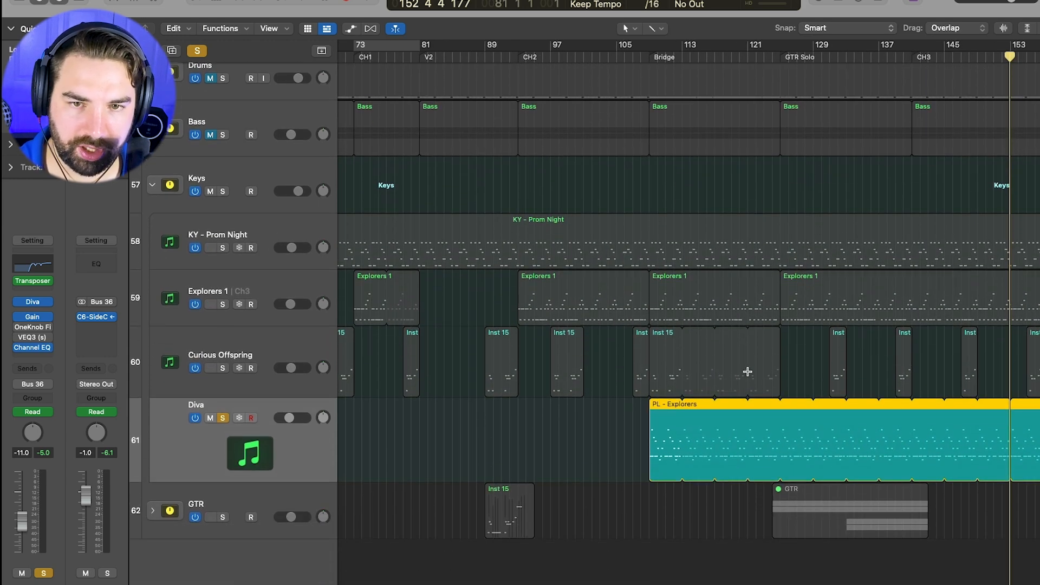
pyautogui.hscroll(3, 736, 371)
pyautogui.hscroll(2, 736, 370)
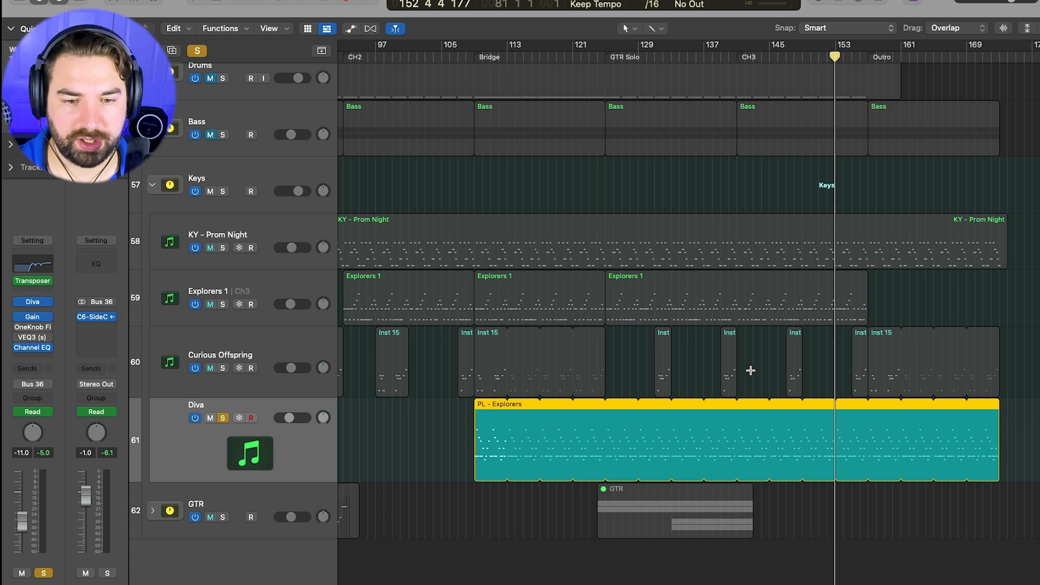
pyautogui.hscroll(-10, 565, 307)
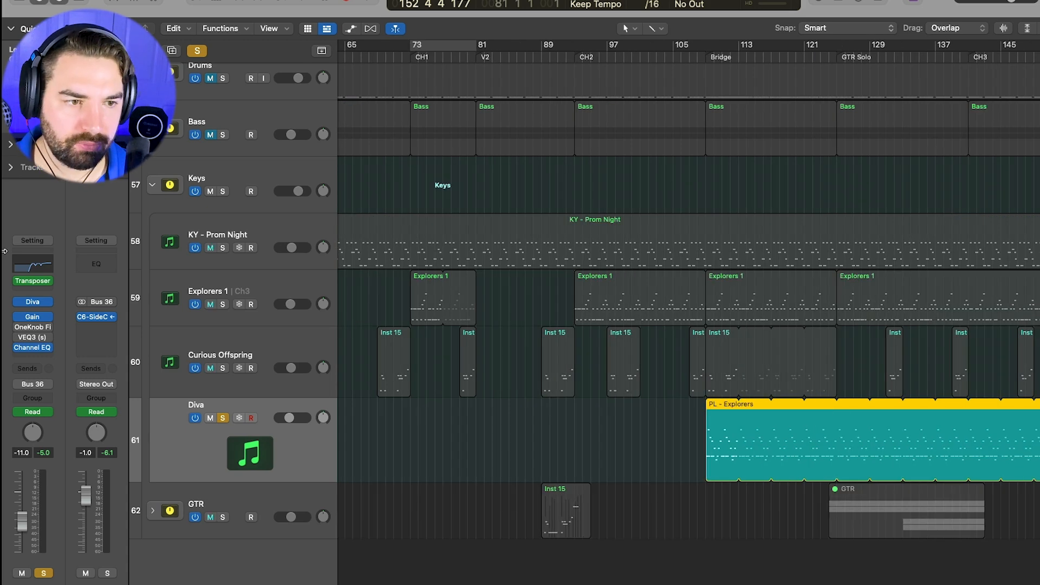
# - Open C6-SideChain on the Keys track stack and examine its externally triggered sixth band, fed from Bus 25, during playback
pyautogui.click(242, 162)
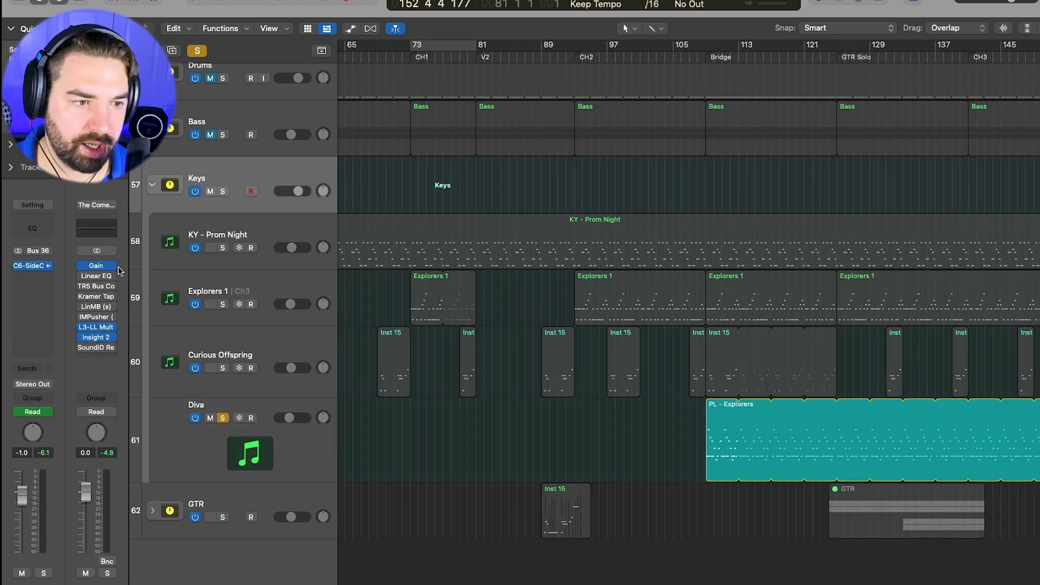
pyautogui.click(33, 268)
pyautogui.press('space')
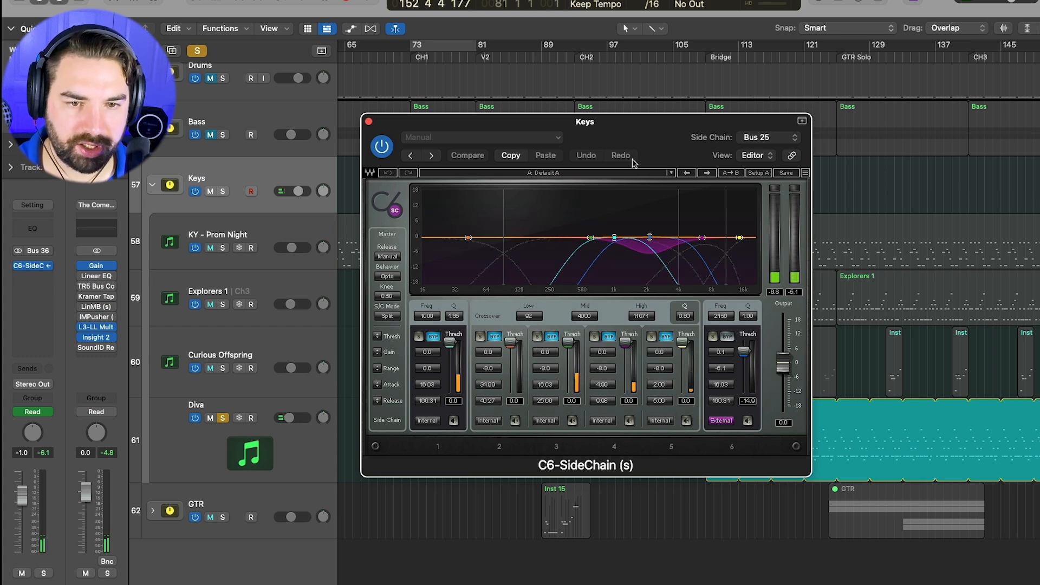
pyautogui.moveTo(665, 140); pyautogui.dragTo(705, 90)
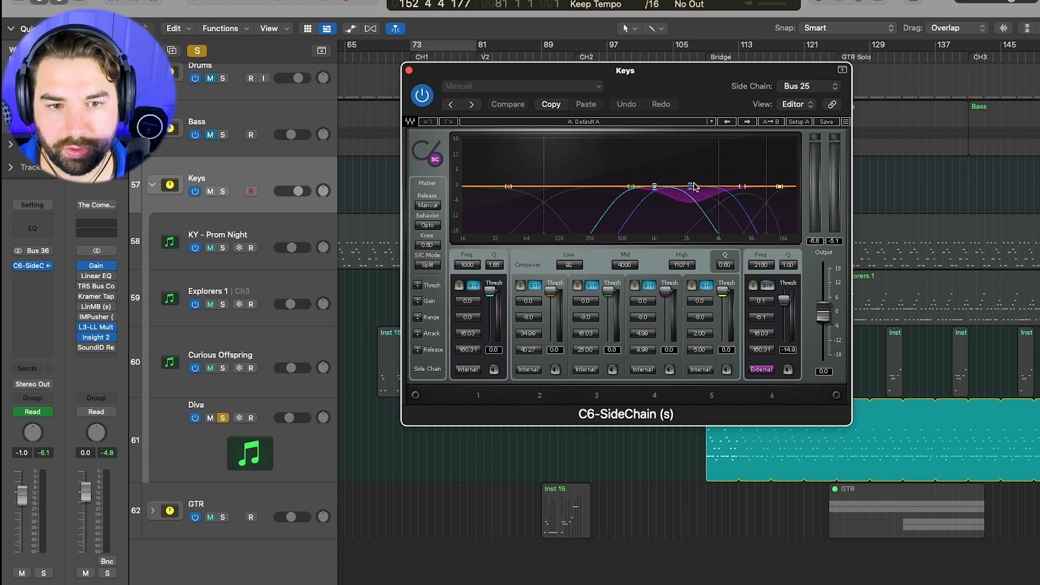
pyautogui.moveTo(690, 186); pyautogui.dragTo(692, 189)
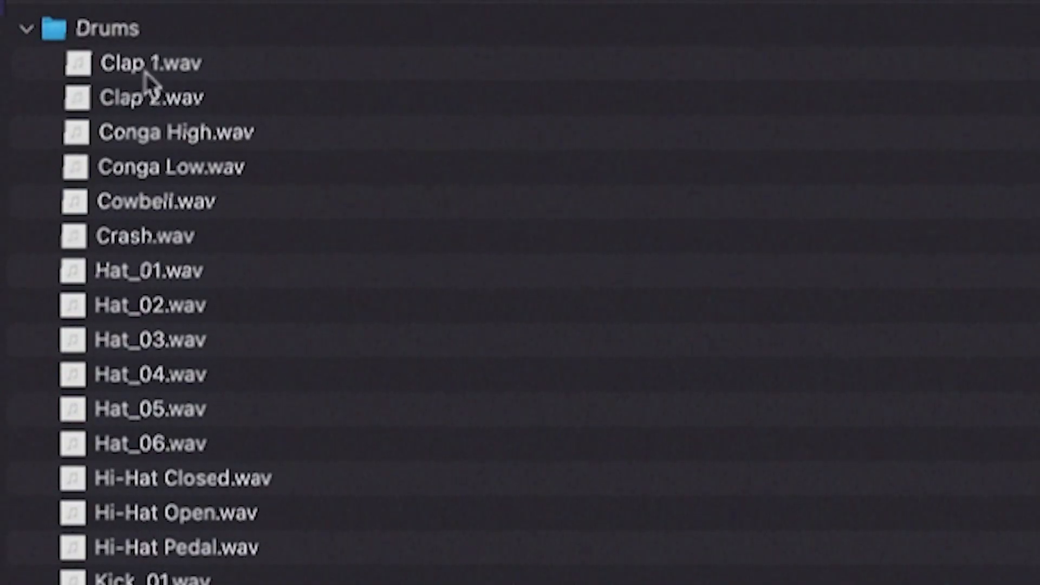
# - Switch to Finder and step through the samples in the Drums folder, from Clap 1.wav through the snares and on past Snare_16.wav
pyautogui.click(146, 75)
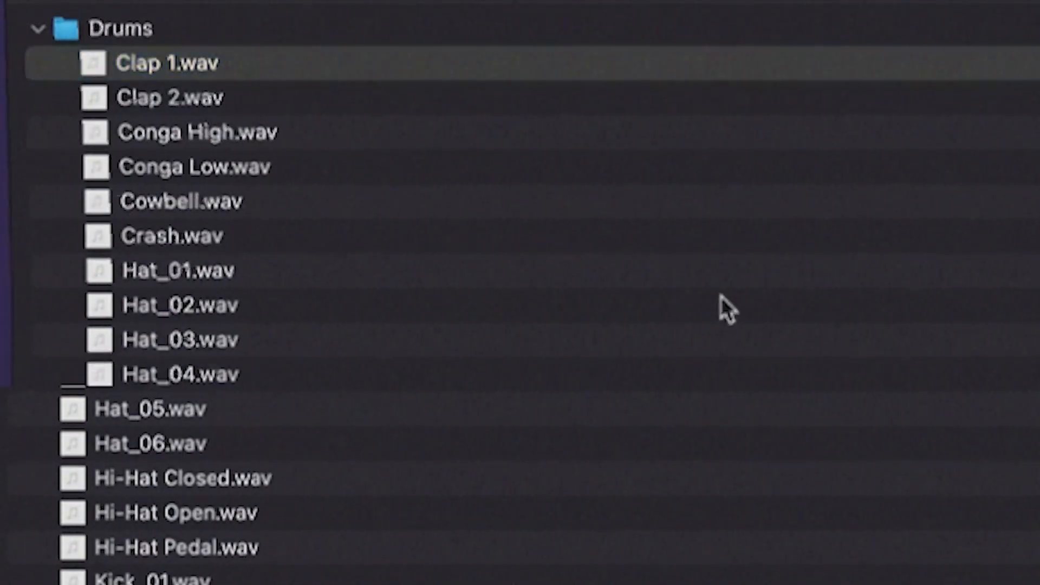
pyautogui.press('Down')
pyautogui.press('Down')
pyautogui.press('Down')
pyautogui.press('Down')
pyautogui.press('Down')
pyautogui.press('Down')
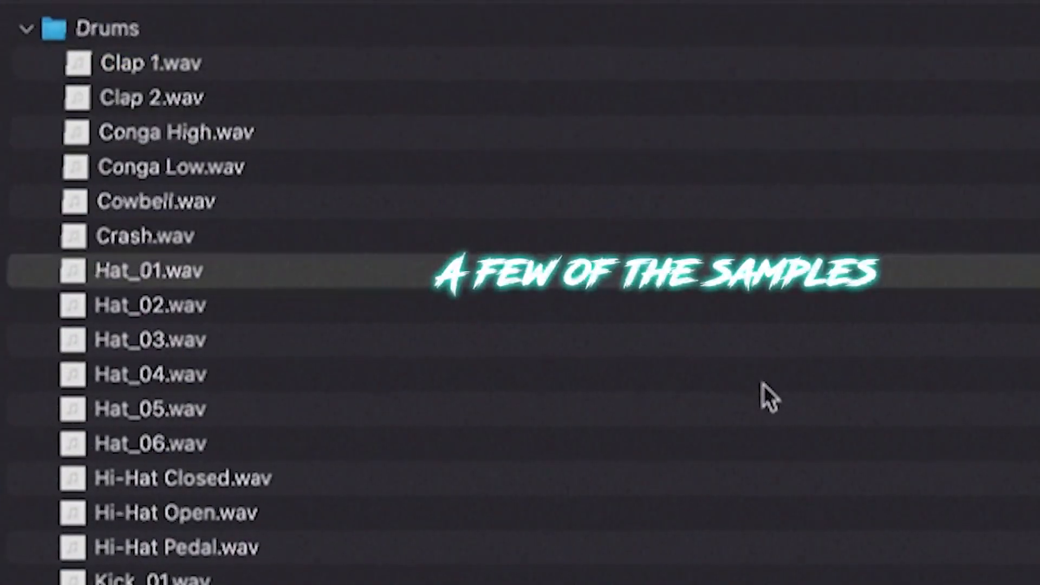
pyautogui.press('Down')
pyautogui.press('Down')
pyautogui.press('Down')
pyautogui.press('Down')
pyautogui.press('Down')
pyautogui.press('Down')
pyautogui.press('Down')
pyautogui.press('Down')
pyautogui.press('Down')
pyautogui.press('Down')
pyautogui.press('Down')
pyautogui.press('Down')
pyautogui.press('Down')
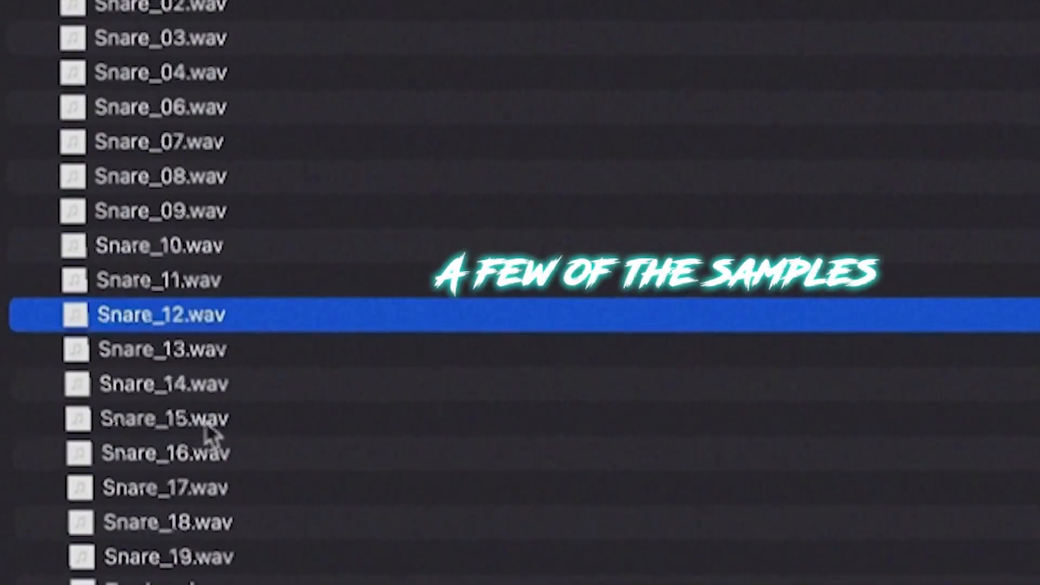
pyautogui.press('Down')
pyautogui.press('Down')
pyautogui.press('Down')
pyautogui.press('Down')
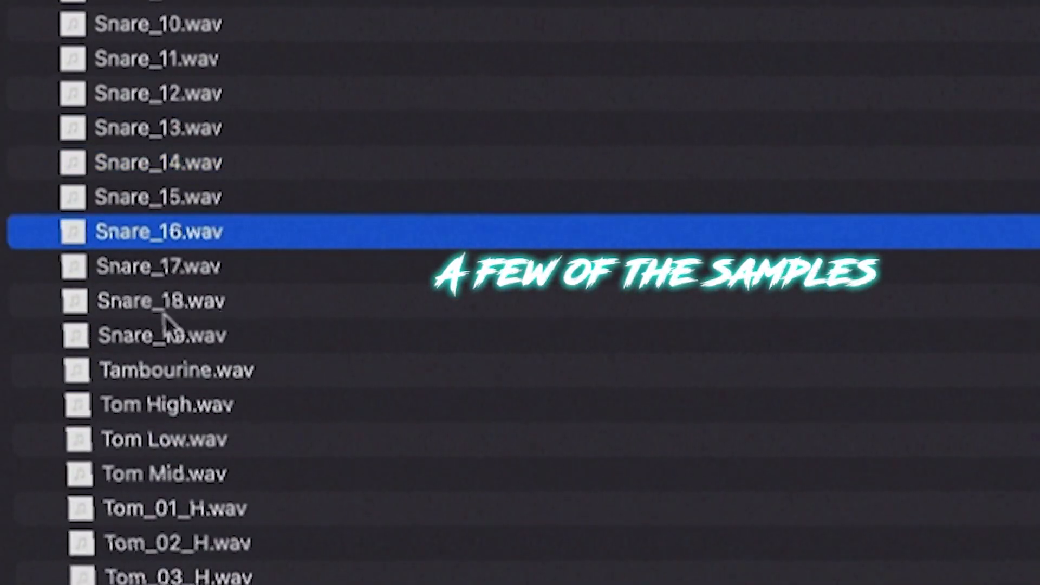
pyautogui.press('Down')
pyautogui.press('Down')
pyautogui.press('Down')
pyautogui.press('Down')
pyautogui.press('Down')
pyautogui.press('Down')
pyautogui.press('Down')
pyautogui.press('Down')
pyautogui.press('Down')
pyautogui.press('Down')
pyautogui.press('Down')
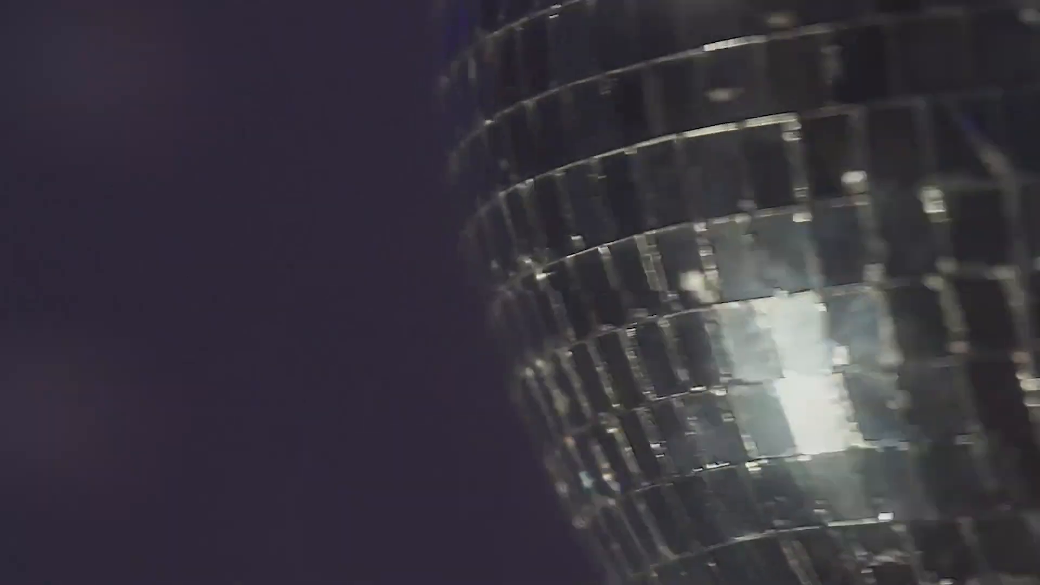